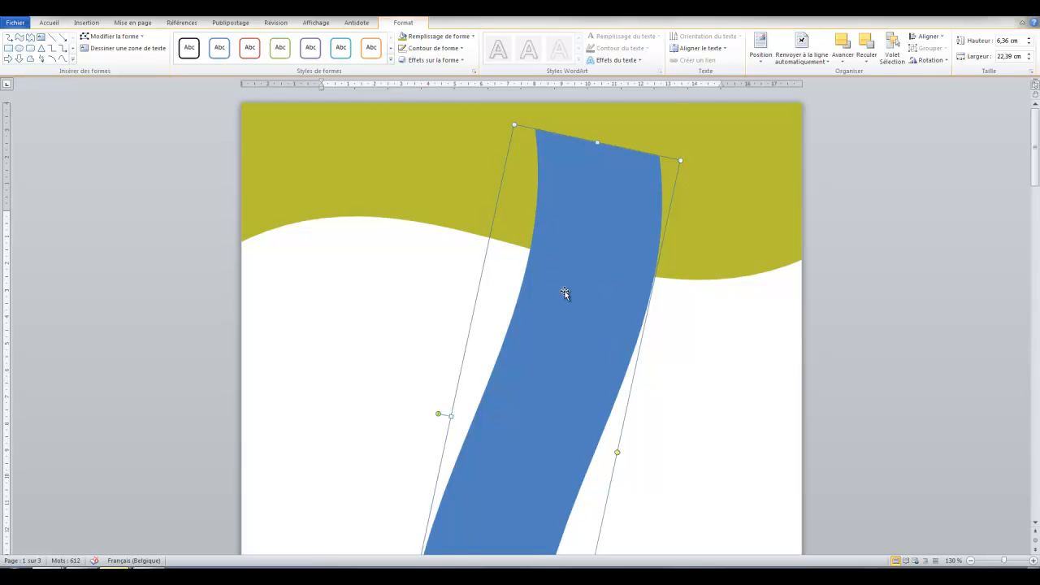
Move the blue wave shape to the cover page's left edge and send it behind the green wave
left_click_drag(596, 271, 283, 276)
scroll(395, 339, "down", 4)
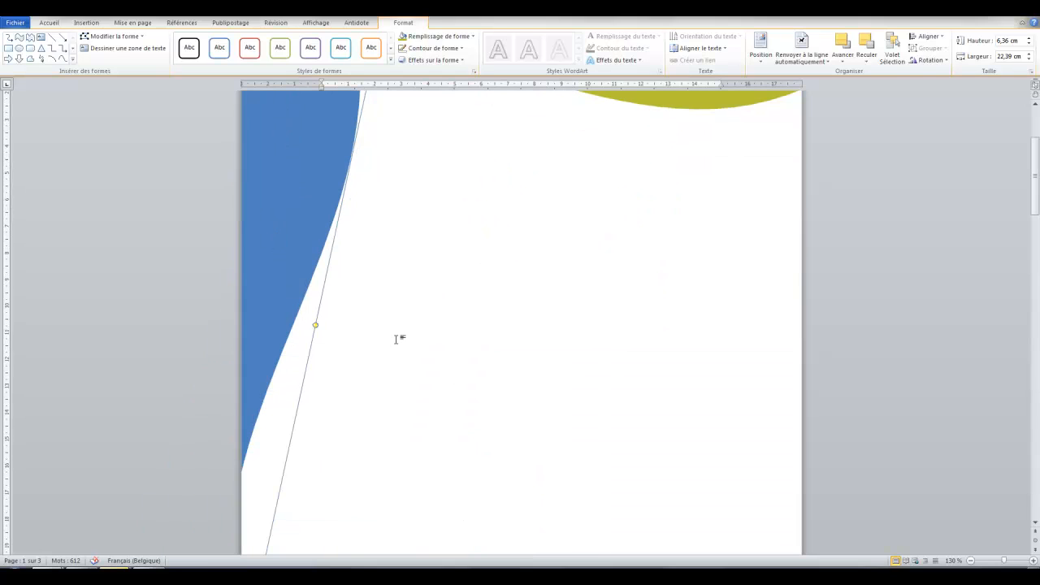
scroll(395, 339, "up", 4)
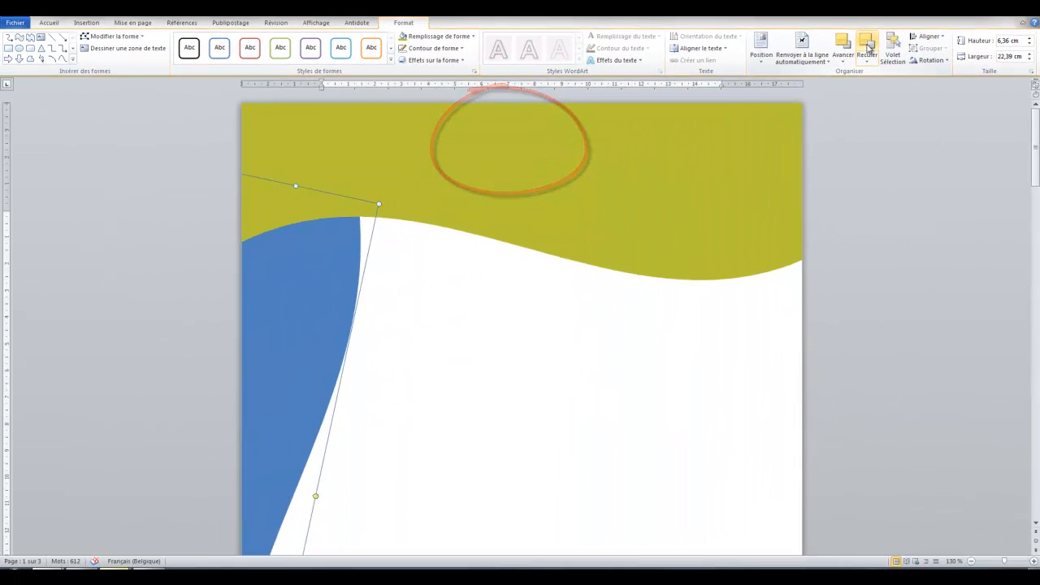
Draw a rectangle about 2.7 cm high and 21.36 cm wide along the bottom of the cover page
left_click_drag(1037, 176, 1028, 227)
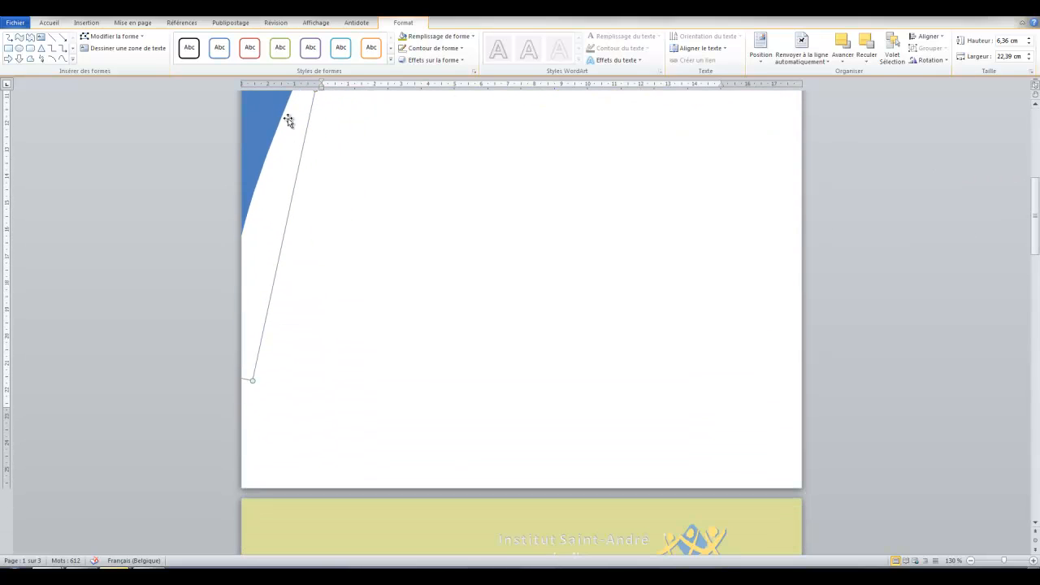
left_click(85, 22)
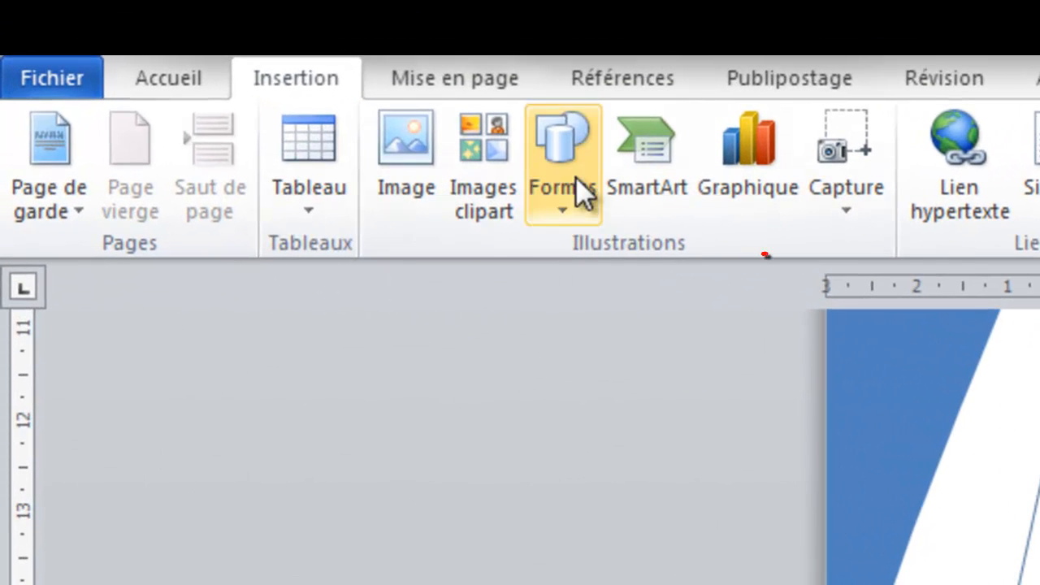
left_click(164, 46)
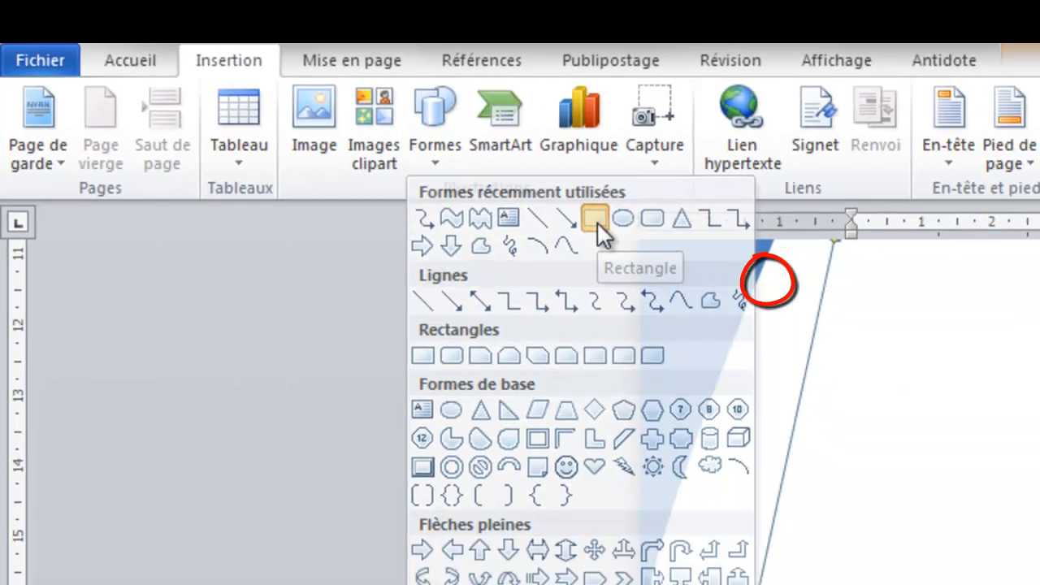
left_click(769, 285)
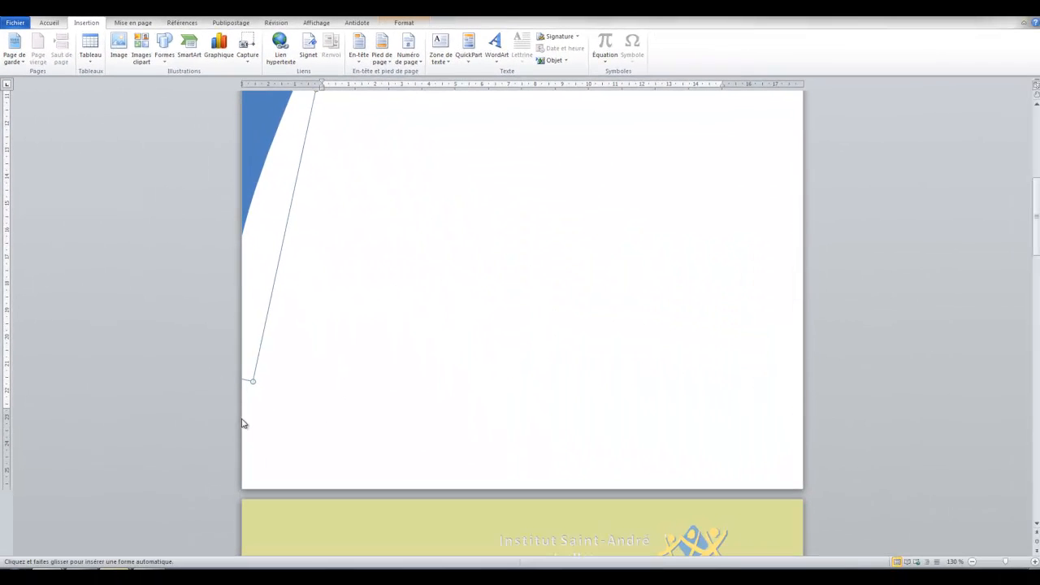
mouse_move(242, 418)
left_mouse_down()
mouse_move(382, 455)
mouse_move(812, 491)
left_mouse_up()
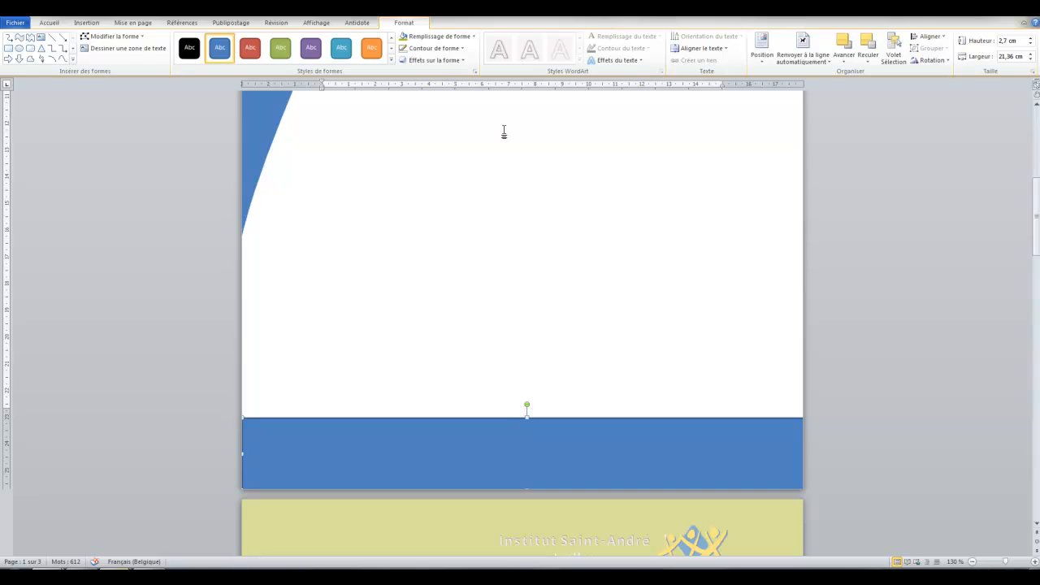
Remove the bottom rectangle's outline and fill it with the recently used olive green
left_click(458, 53)
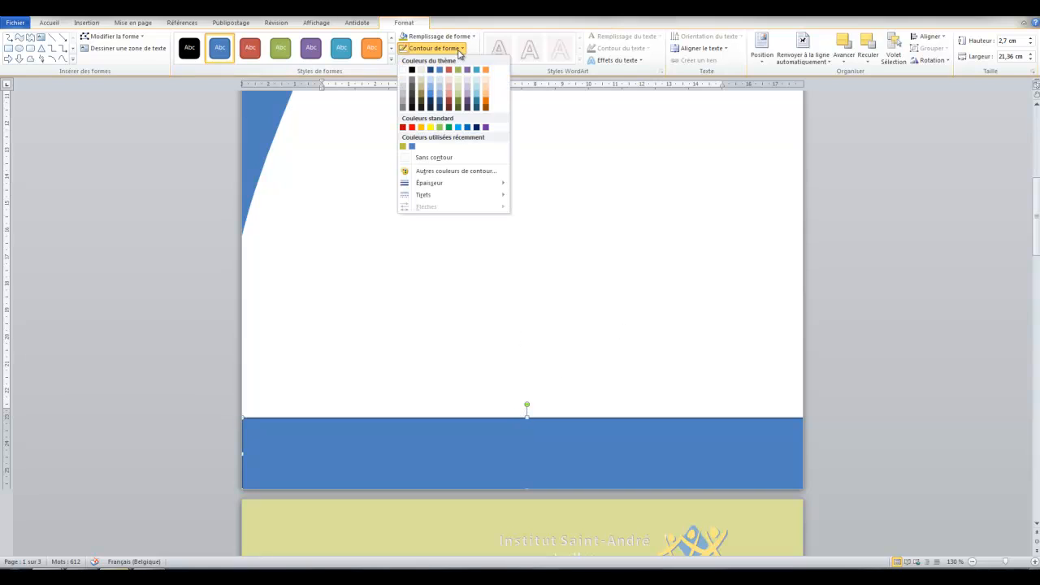
left_click(444, 161)
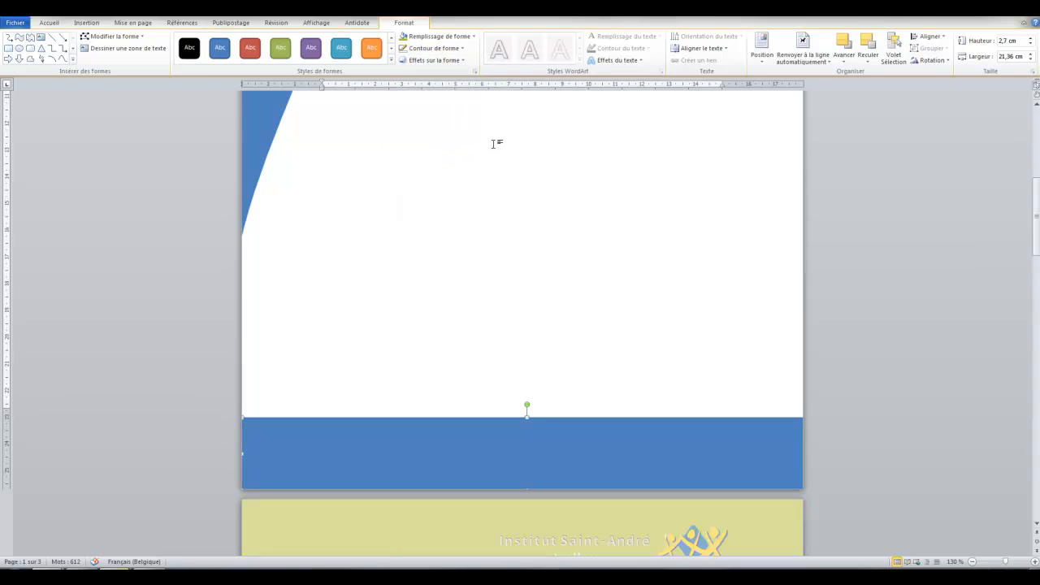
left_click(466, 38)
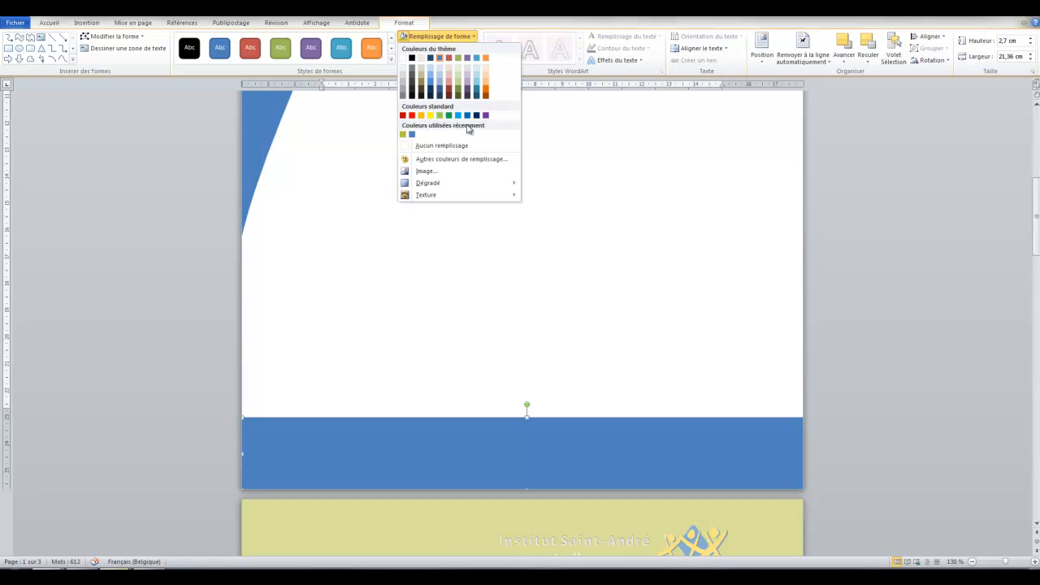
left_click(402, 136)
Reduce the document zoom to 70% to view the pages side by side
left_click_drag(1036, 203, 1036, 143)
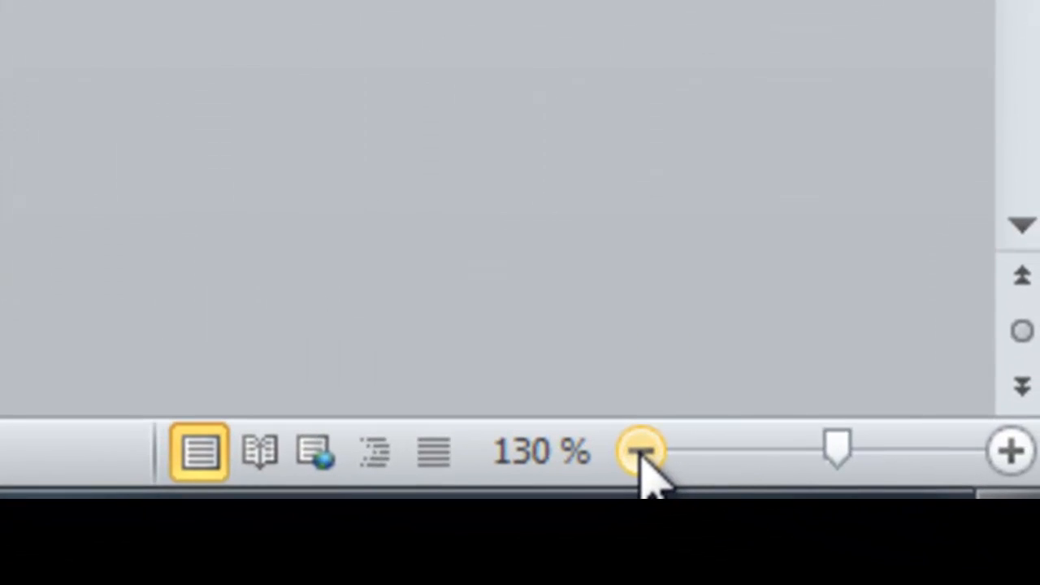
left_click(972, 562)
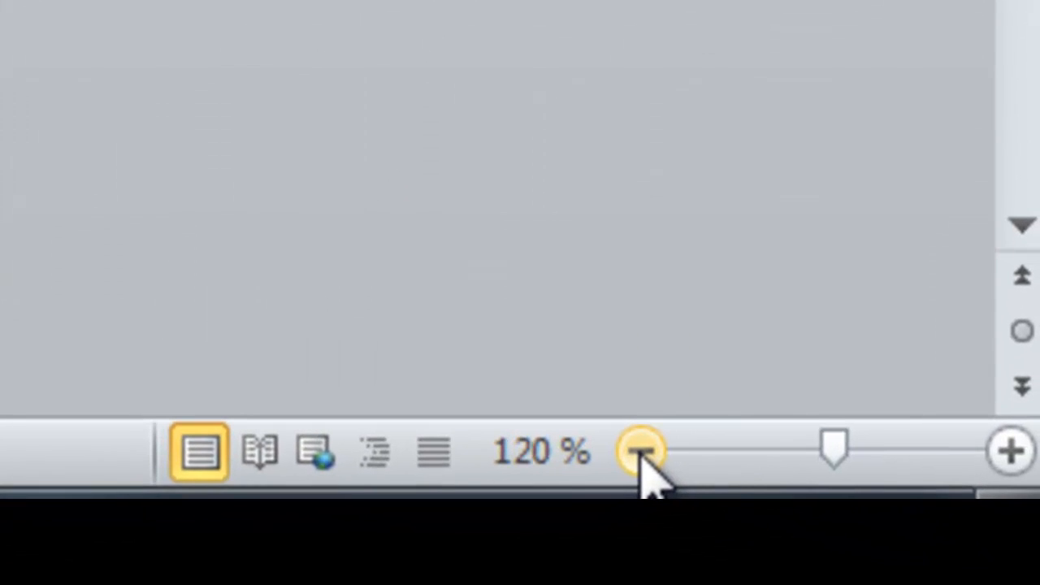
left_click(641, 453)
left_click(641, 453)
left_click(641, 453)
left_click(641, 454)
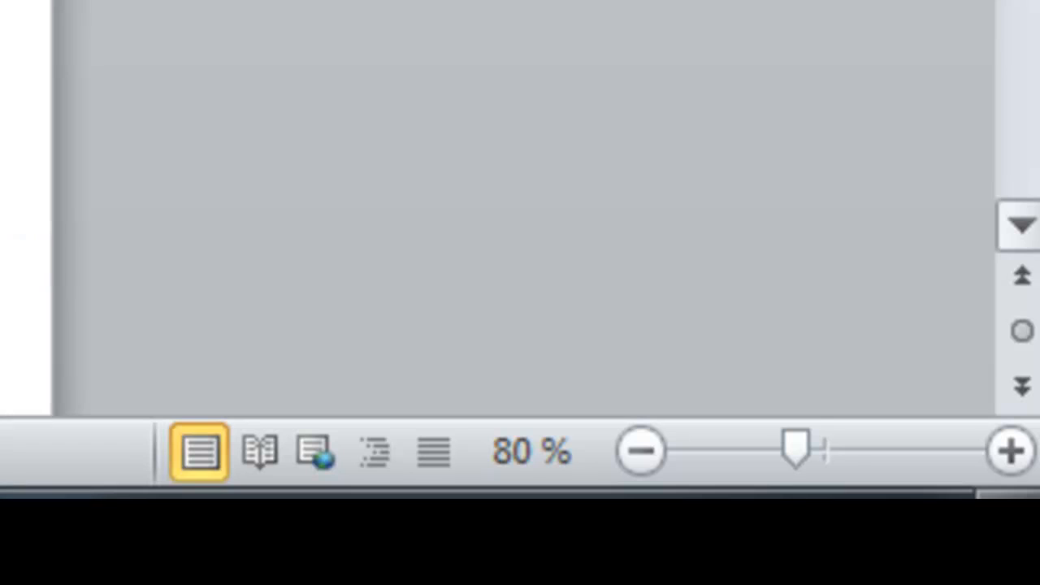
left_click(640, 452)
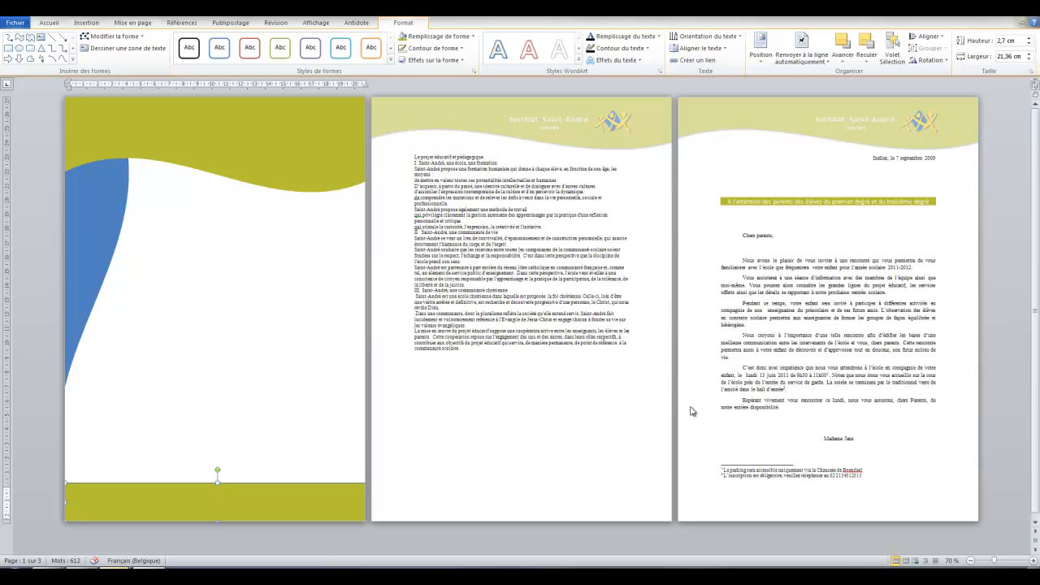
Search the clip art for "school" across all media types, including Office.com content, and browse the pictures
left_click(205, 282)
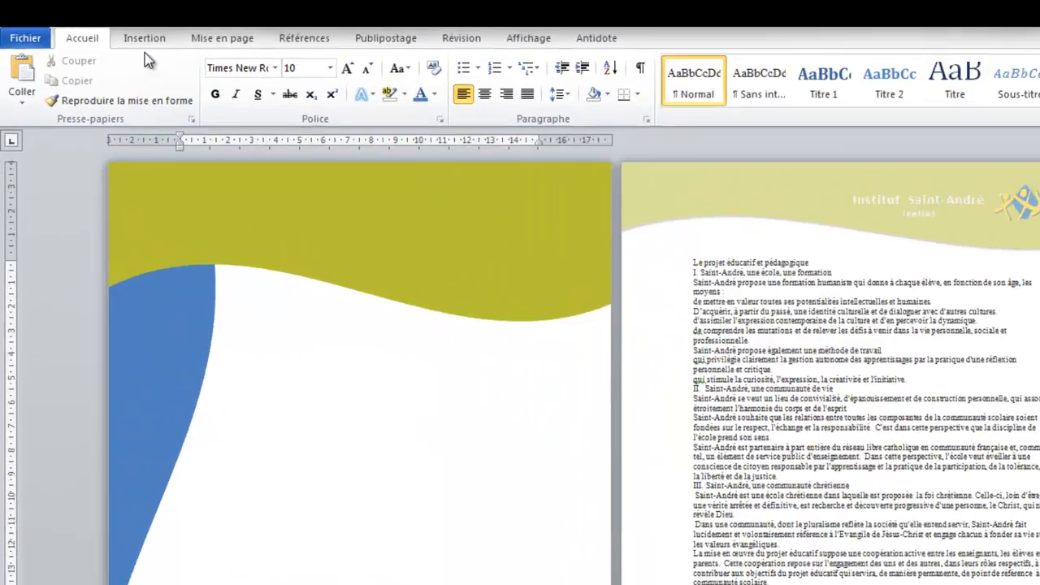
left_click(86, 22)
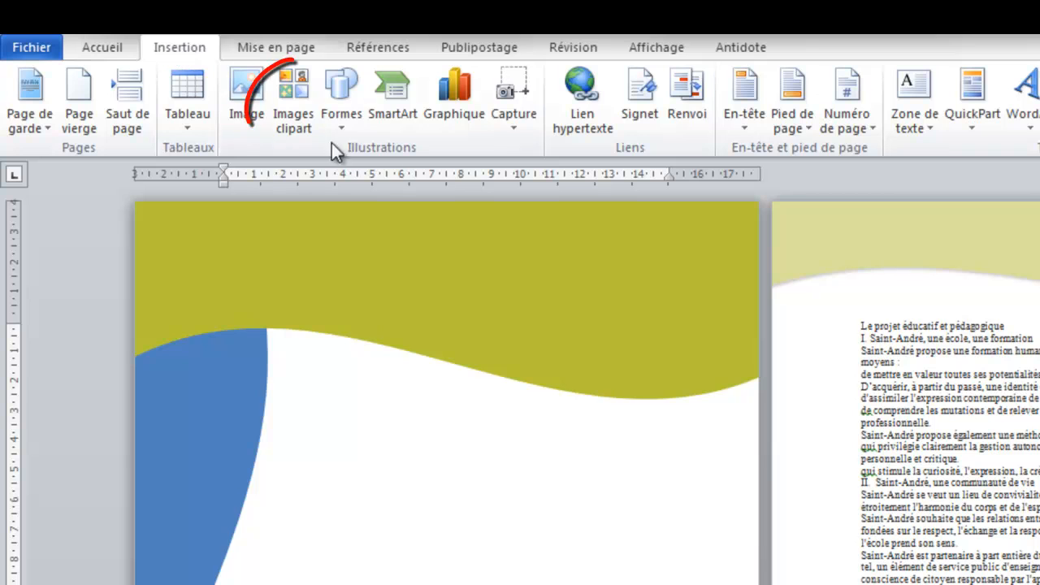
left_click(300, 101)
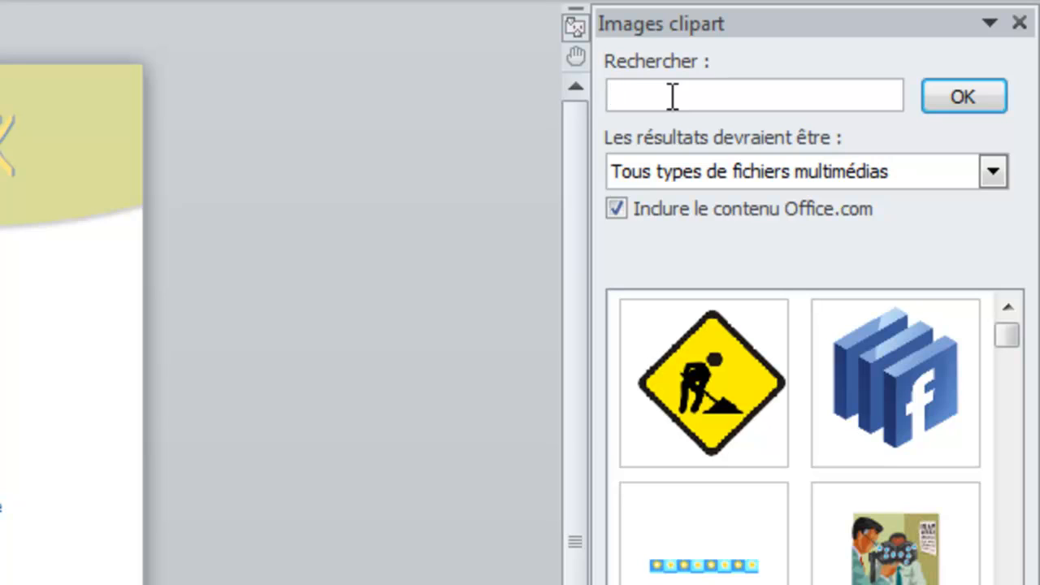
type("school")
left_click(993, 171)
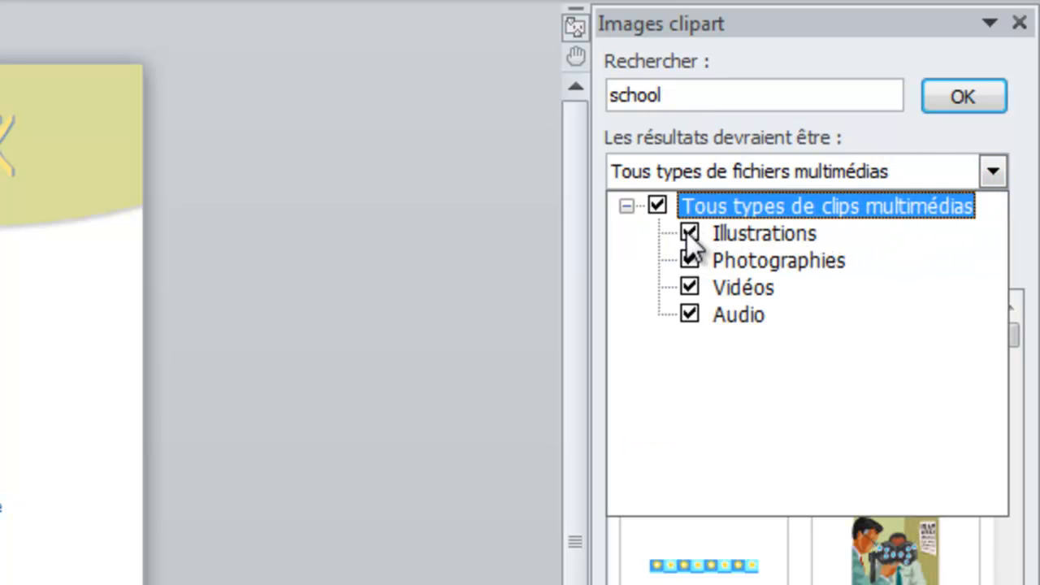
left_click(937, 148)
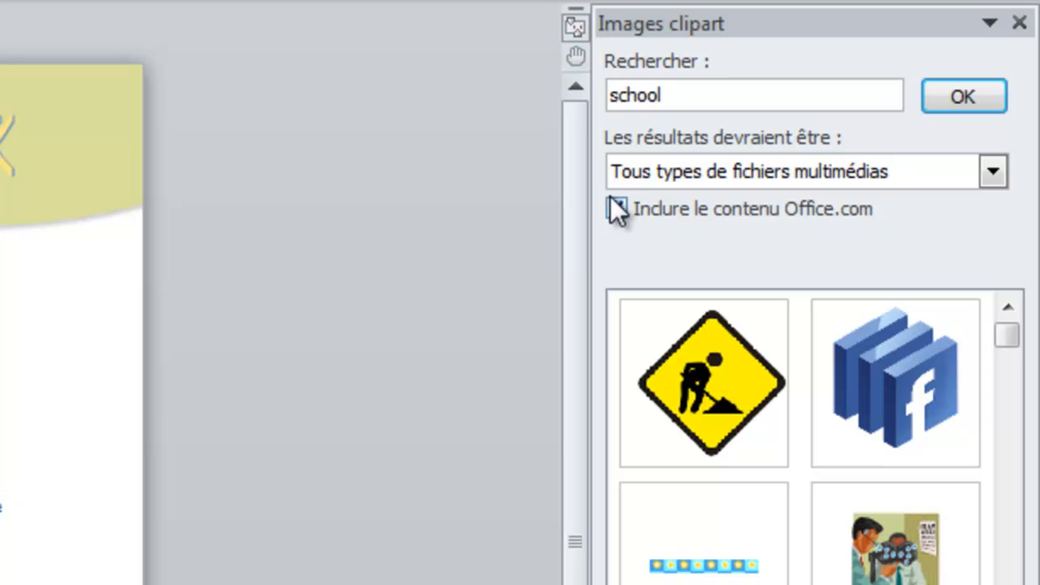
left_click(942, 109)
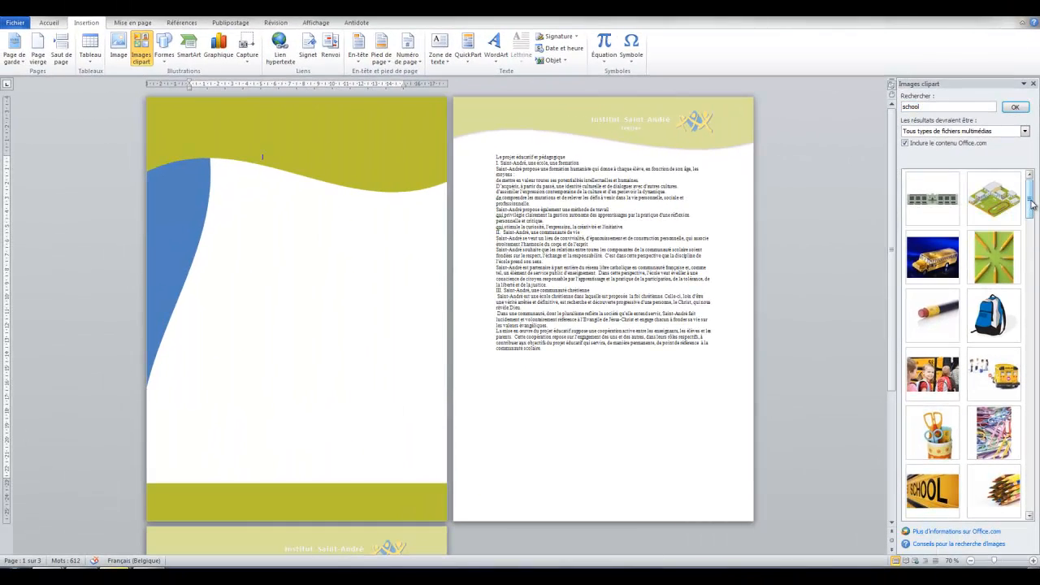
mouse_move(1030, 198)
left_mouse_down()
mouse_move(1030, 227)
mouse_move(1030, 200)
left_mouse_up()
Switch to Doc4.docx to examine the finished model's cover and inner pages, and return to the working document
mouse_move(55, 575)
left_click(54, 539)
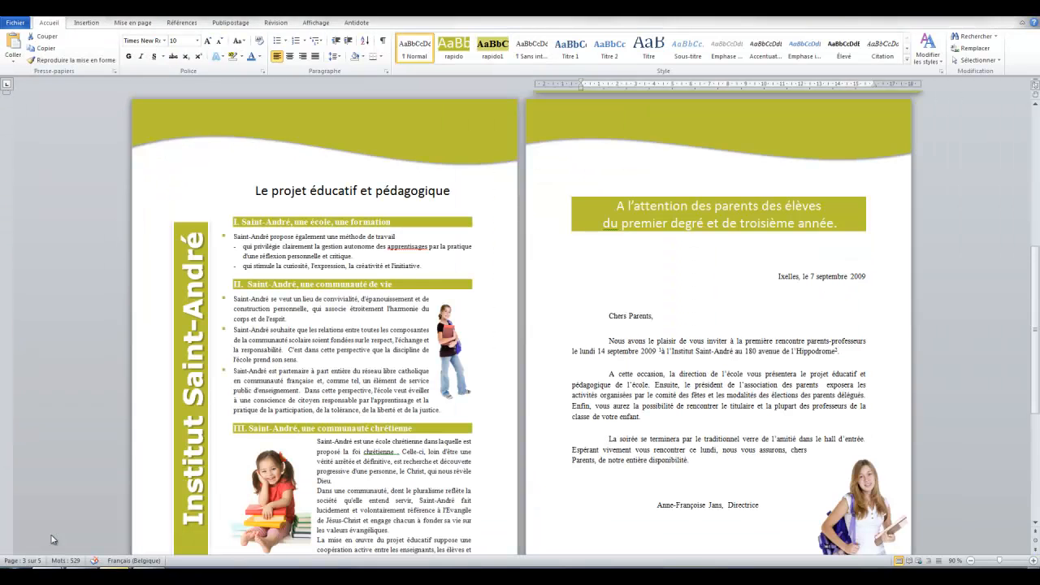
left_click_drag(1033, 386, 1034, 202)
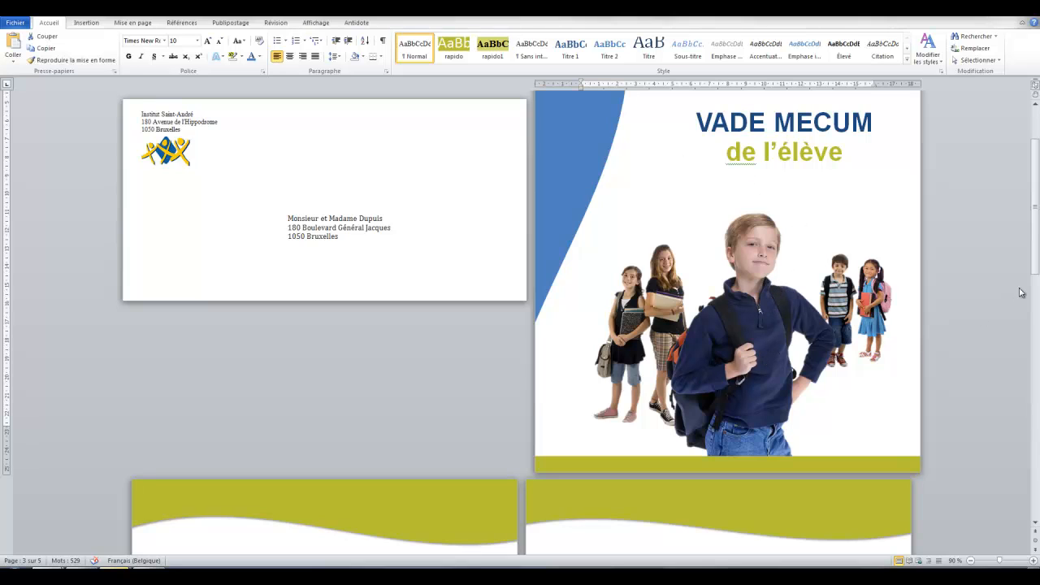
left_click_drag(1036, 271, 1037, 339)
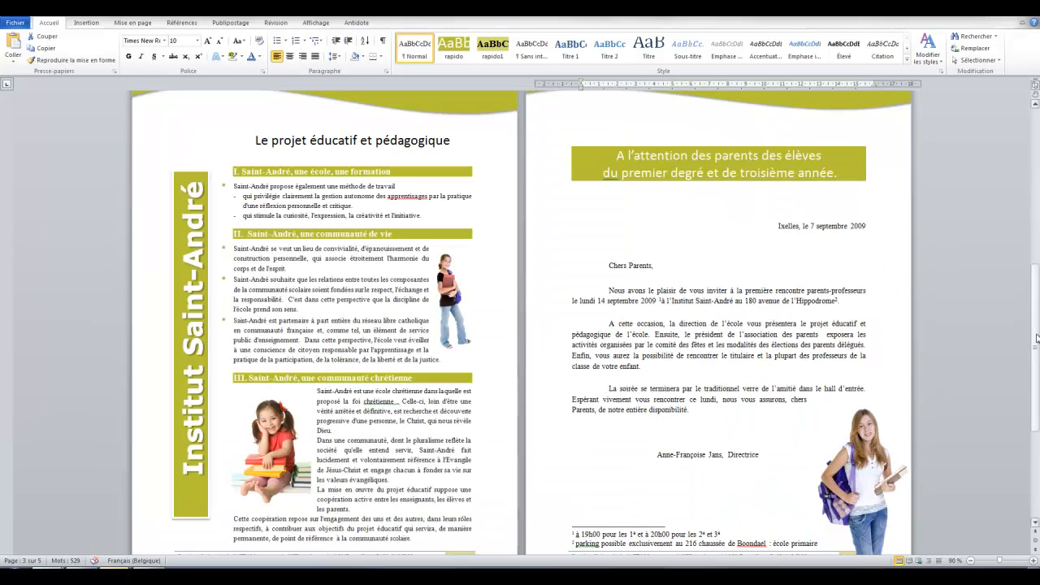
mouse_move(130, 577)
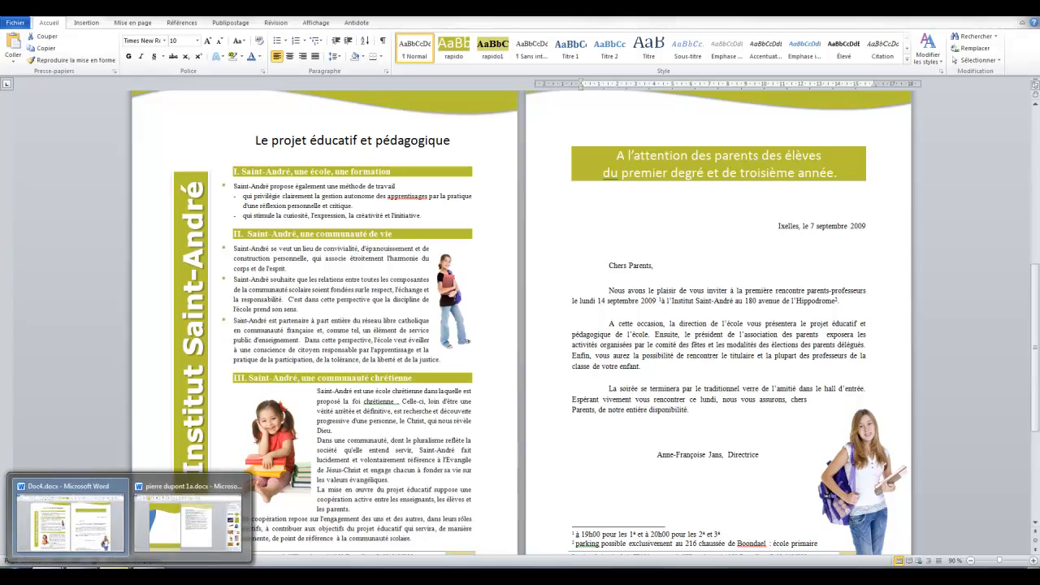
left_click(164, 532)
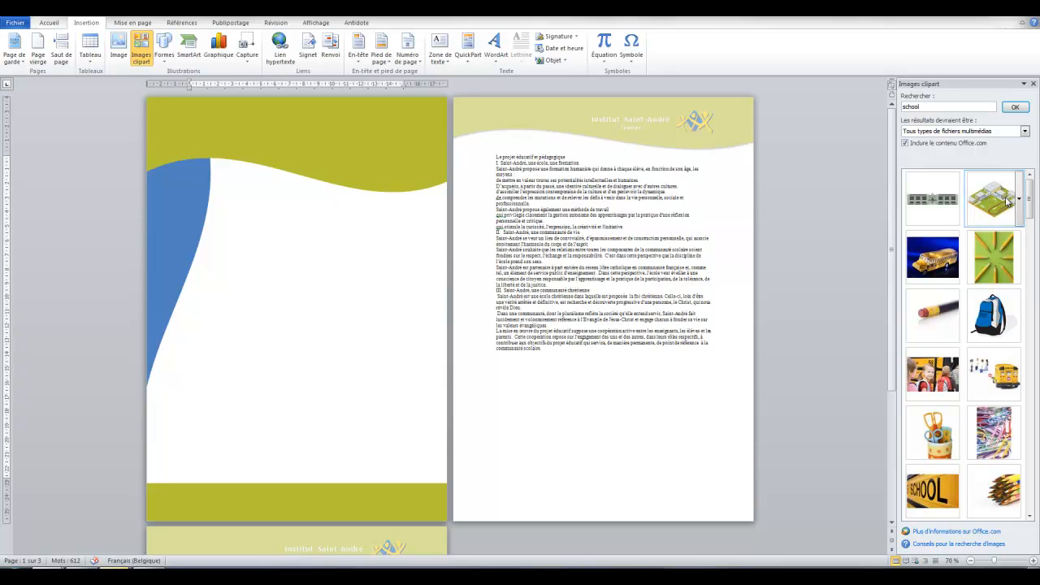
Insert eleve1.png from the word2010 folder and position it at the middle centre of the page with square text wrapping
left_click_drag(1031, 208, 277, 245)
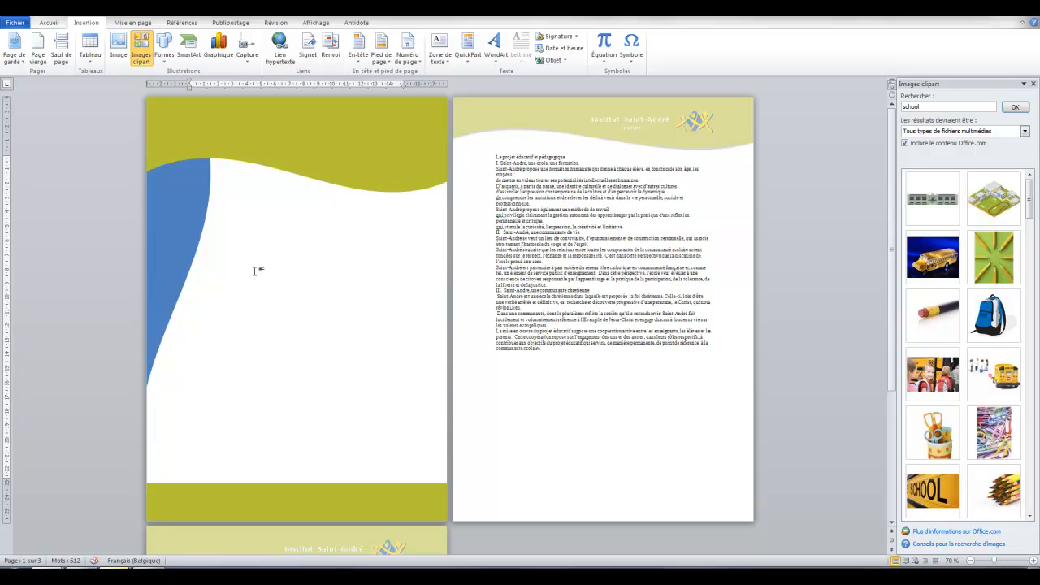
left_click_drag(255, 271, 248, 332)
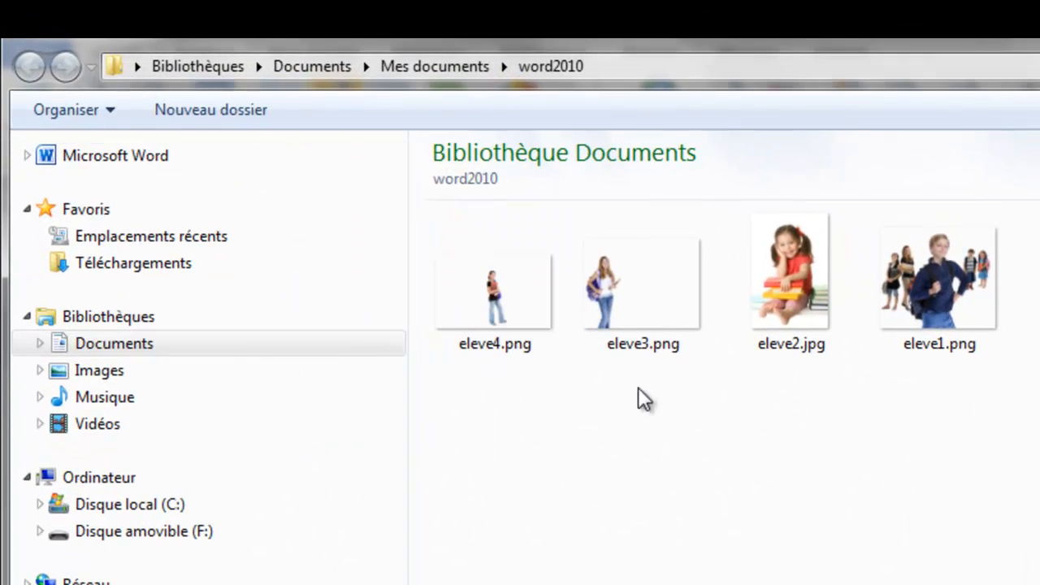
left_click(953, 289)
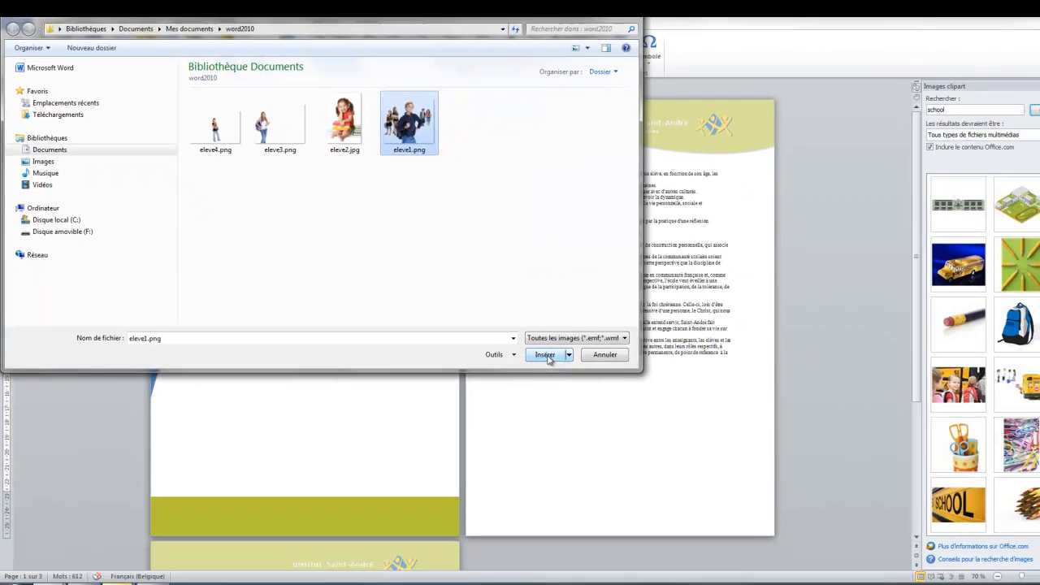
left_click(546, 355)
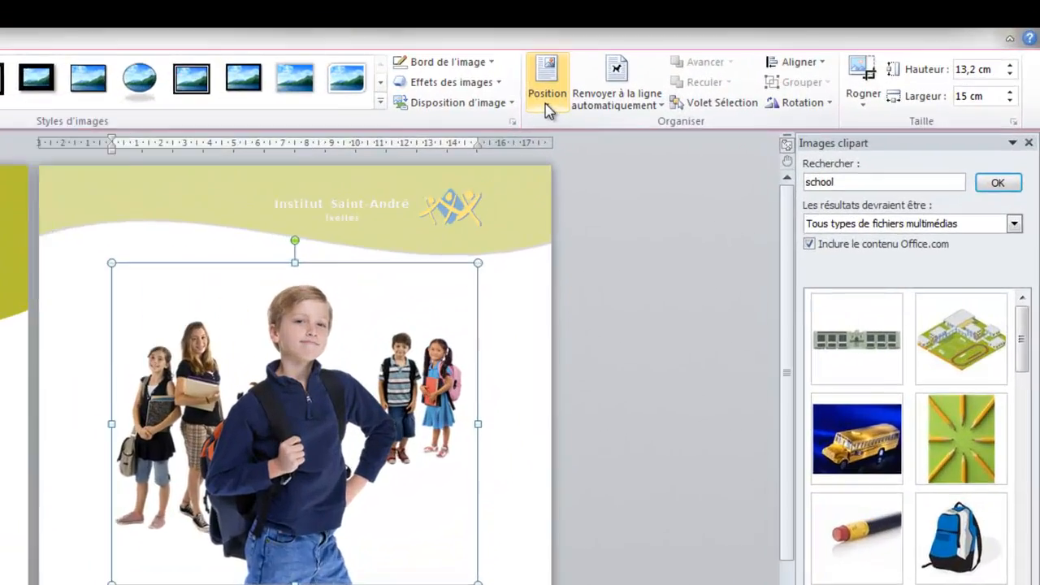
left_click(750, 51)
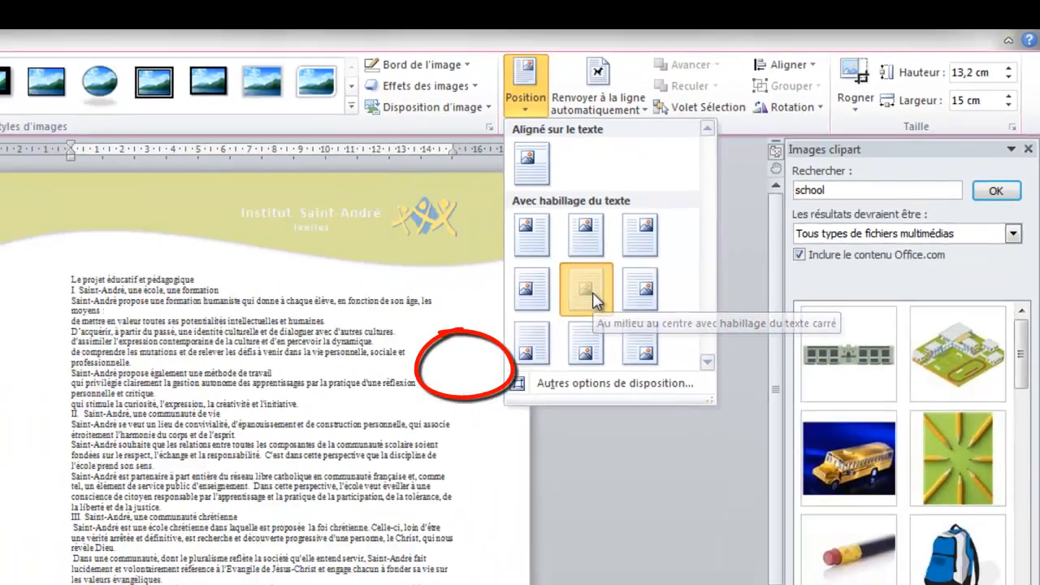
left_click(478, 376)
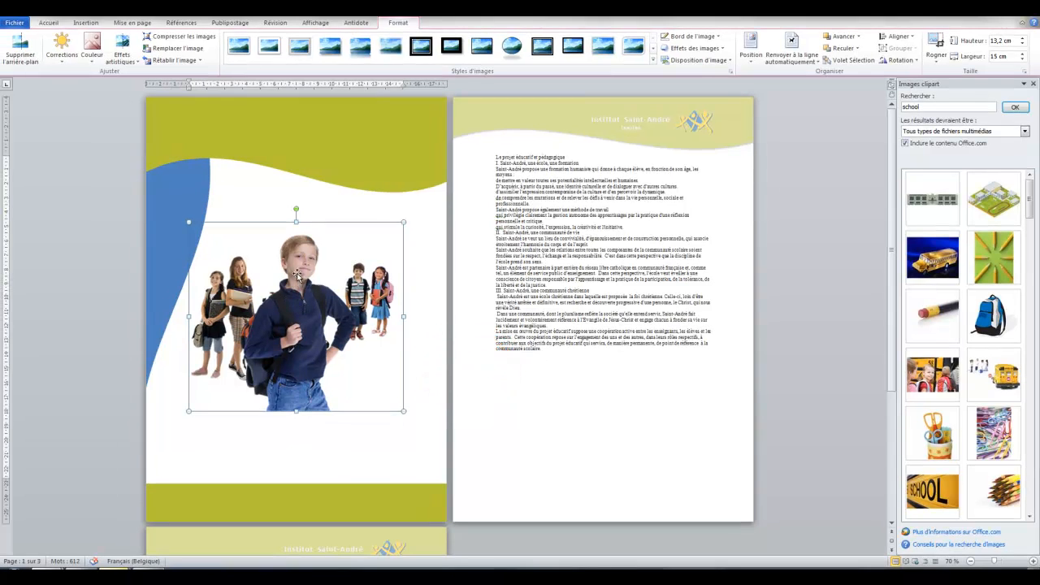
Move the pupils picture down onto the bottom green band and enlarge it to about 14.35 cm high by 16.3 cm wide
left_click_drag(298, 267, 295, 339)
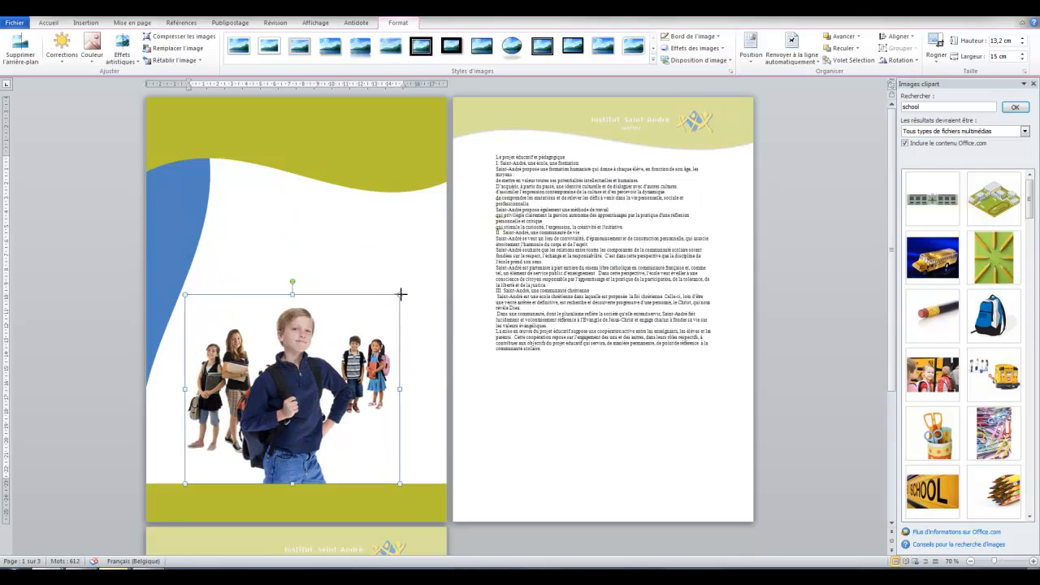
left_click_drag(401, 294, 417, 279)
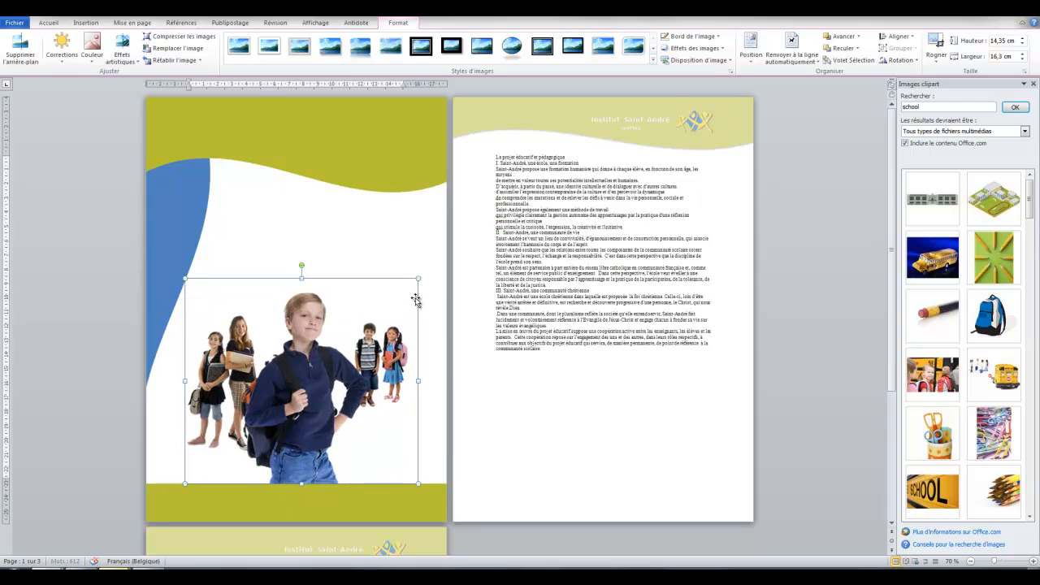
left_click(437, 350)
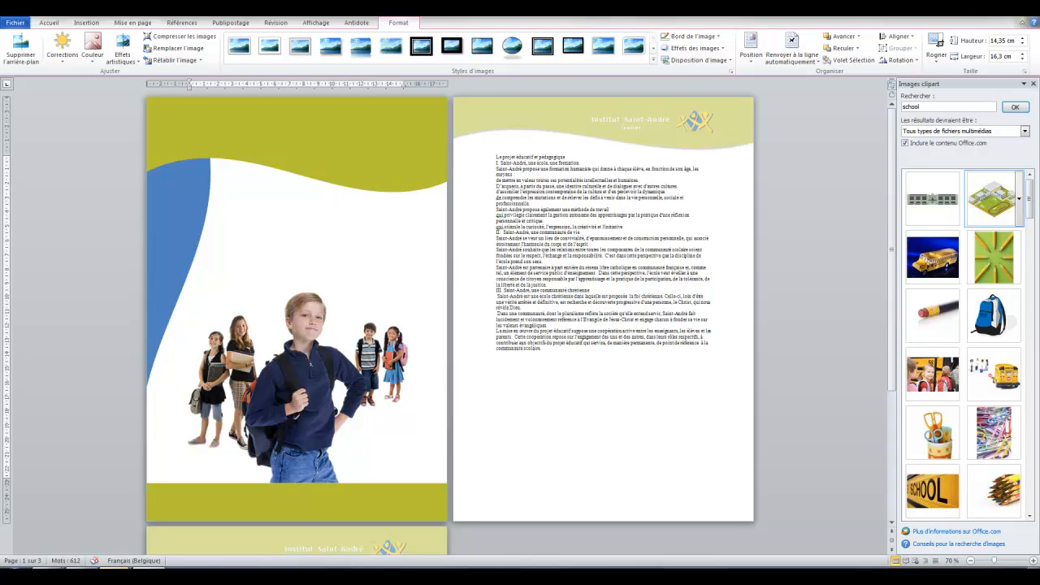
left_click(993, 197)
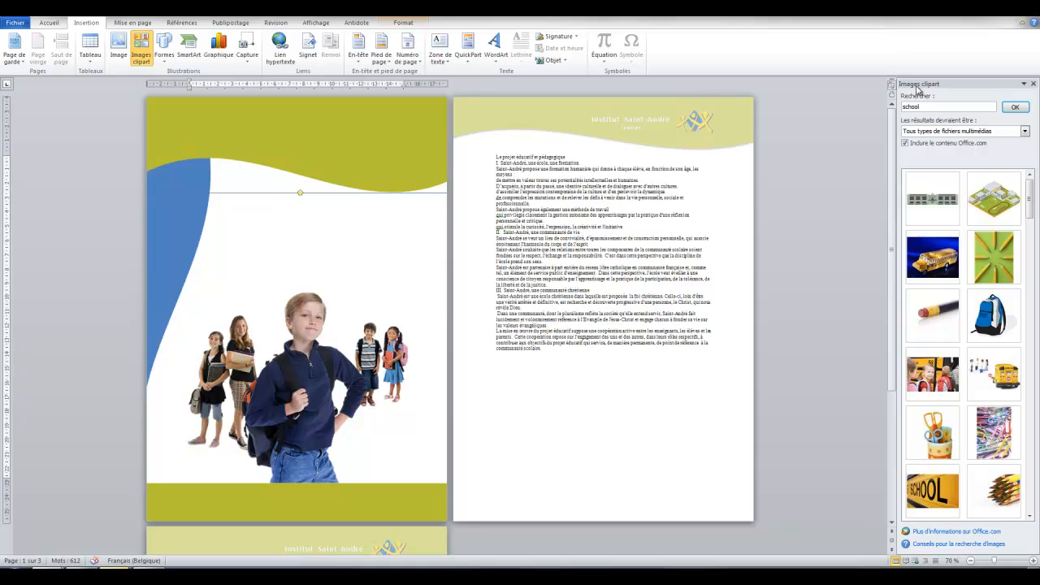
Close the clip art pane and draw a rounded rectangle about 4.8 cm wide and 2.3 cm high over the cover's green wave
left_click(1032, 84)
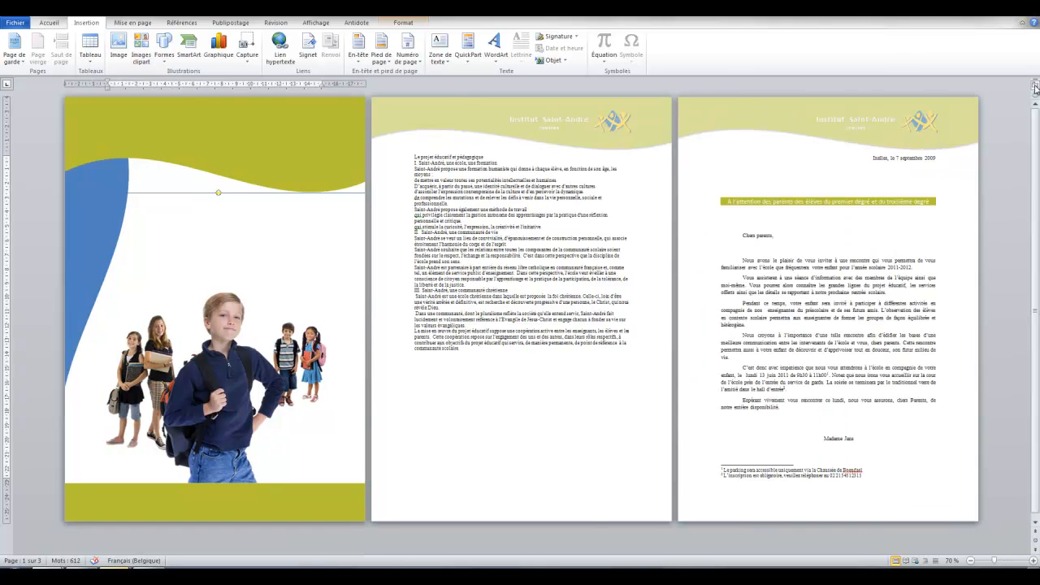
left_click(1034, 561)
left_click(1034, 562)
left_click(1033, 562)
left_click(1034, 561)
left_click(1033, 562)
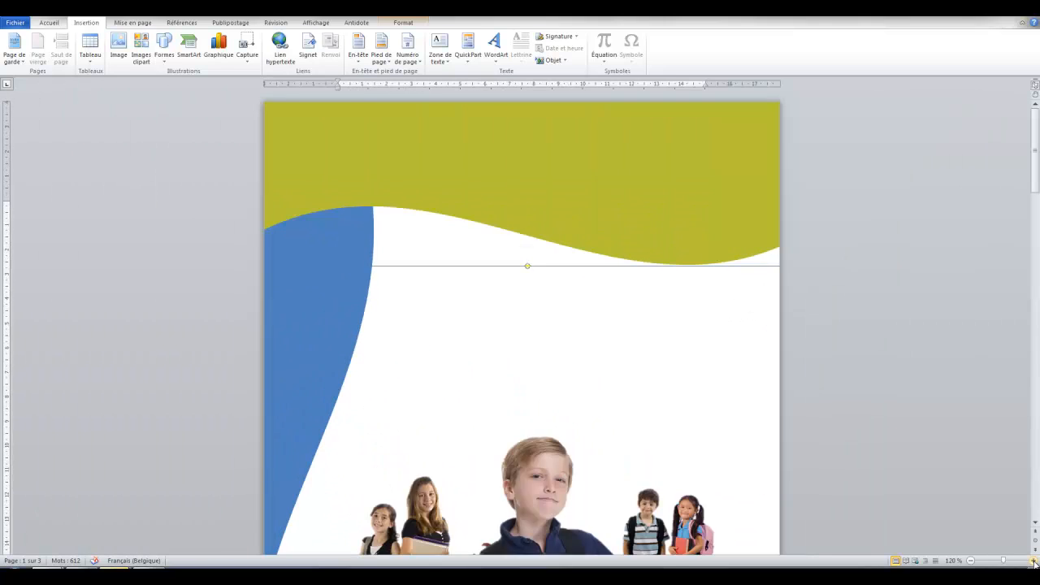
left_click(1034, 561)
left_click(1033, 561)
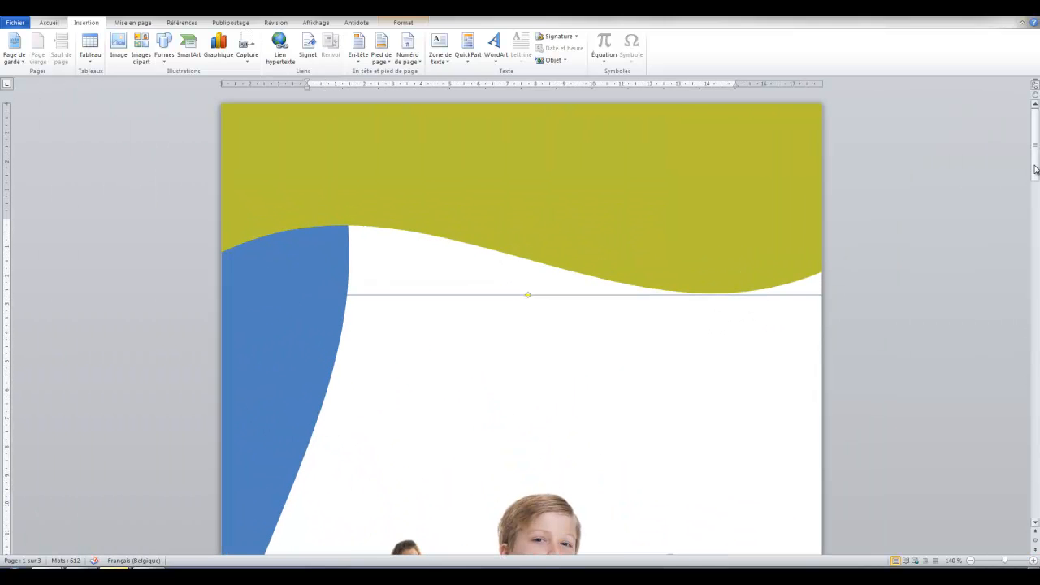
left_click_drag(1036, 155, 1037, 154)
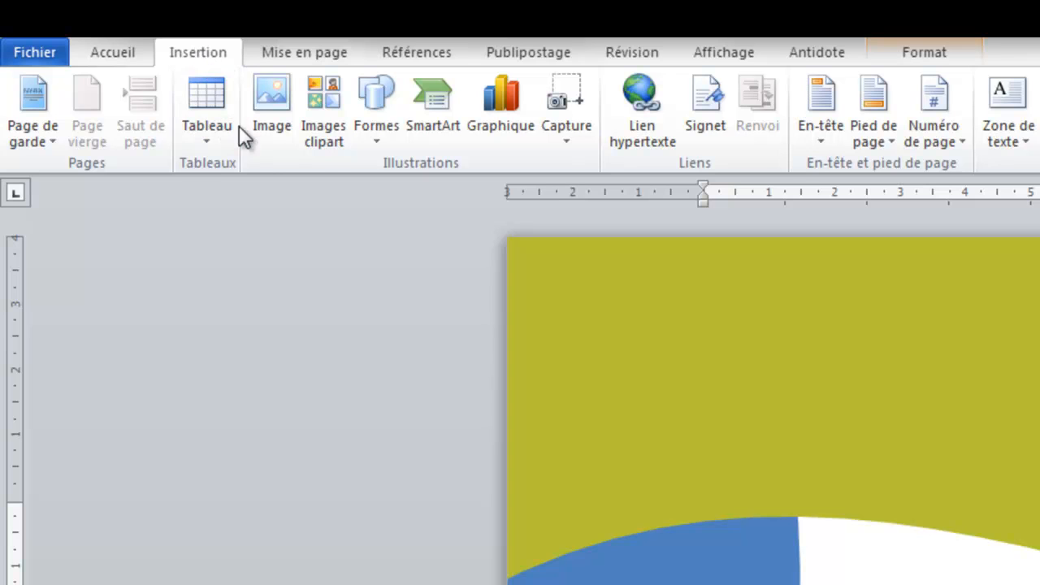
left_click(371, 103)
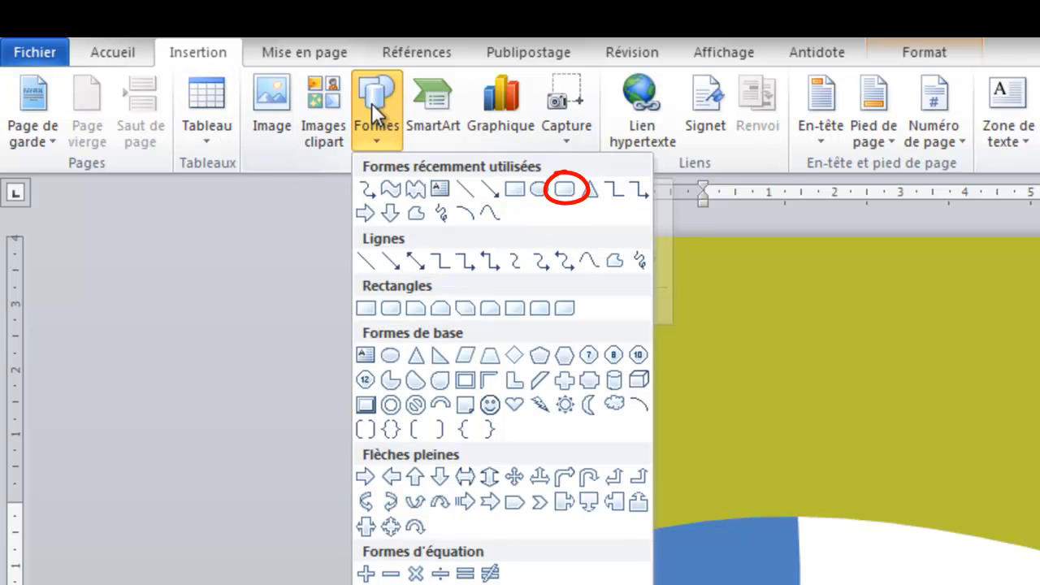
left_click(567, 197)
left_click_drag(678, 398, 730, 448)
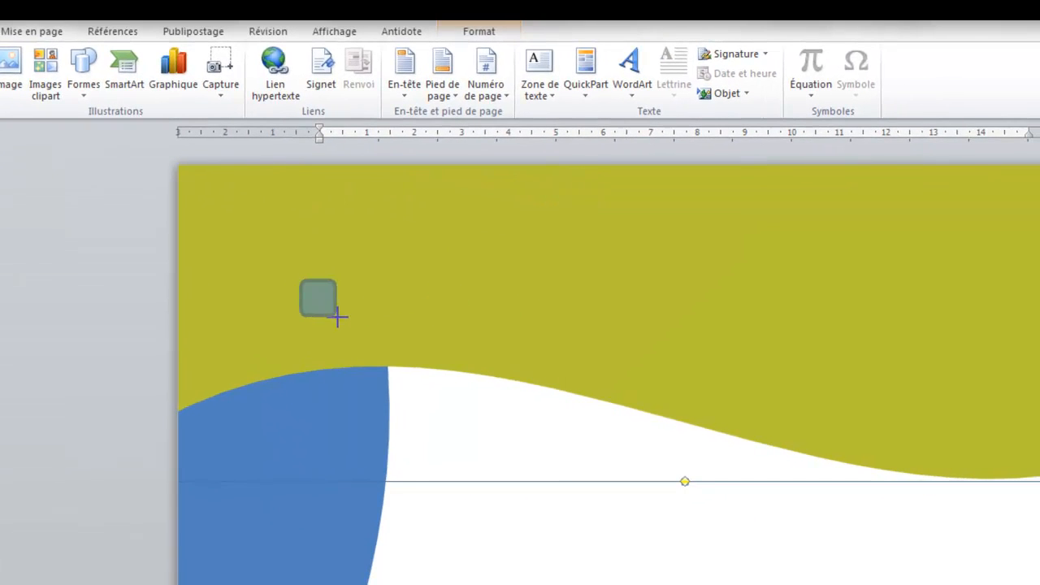
mouse_move(338, 317)
left_mouse_down()
mouse_move(452, 371)
mouse_move(527, 390)
left_mouse_up()
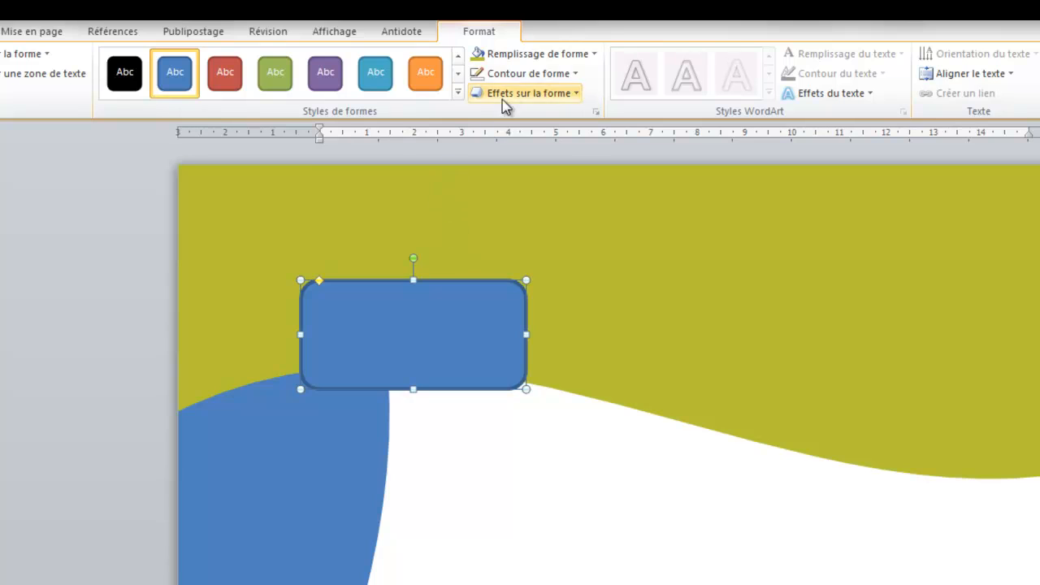
Remove the rounded rectangle's outline and fill the shape with white
left_click(521, 72)
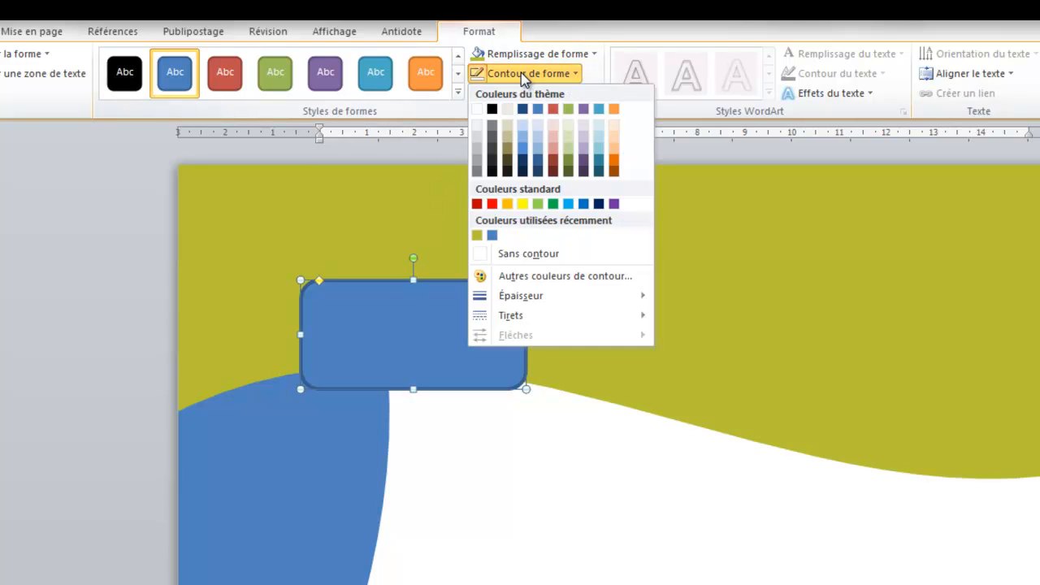
left_click(541, 254)
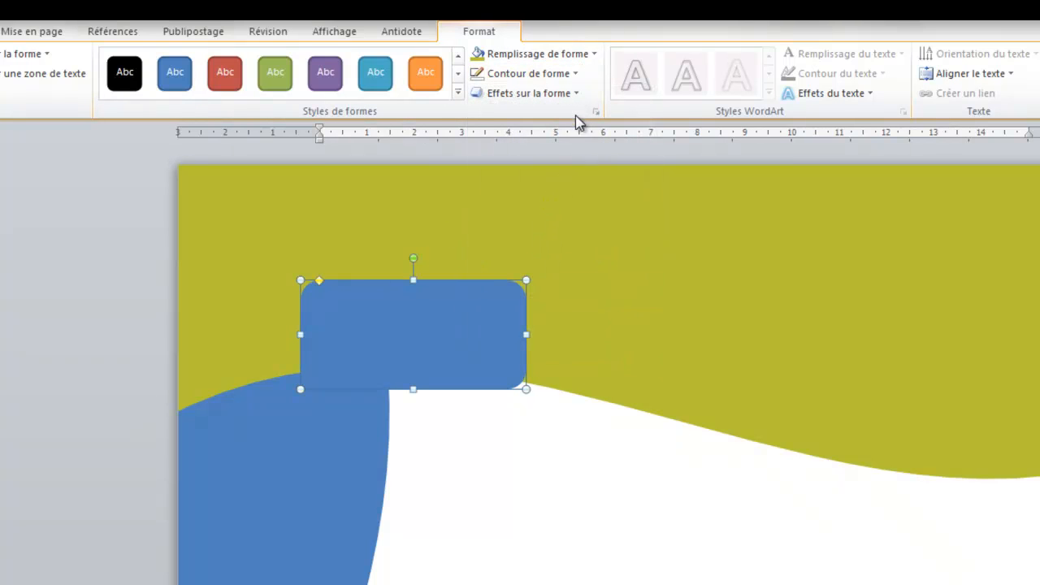
left_click(576, 58)
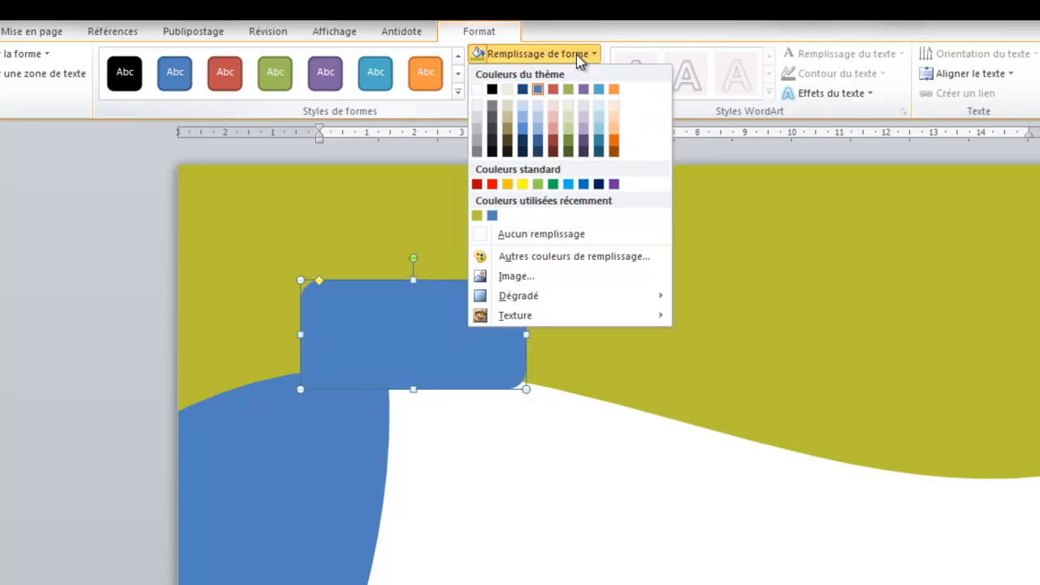
left_click(477, 90)
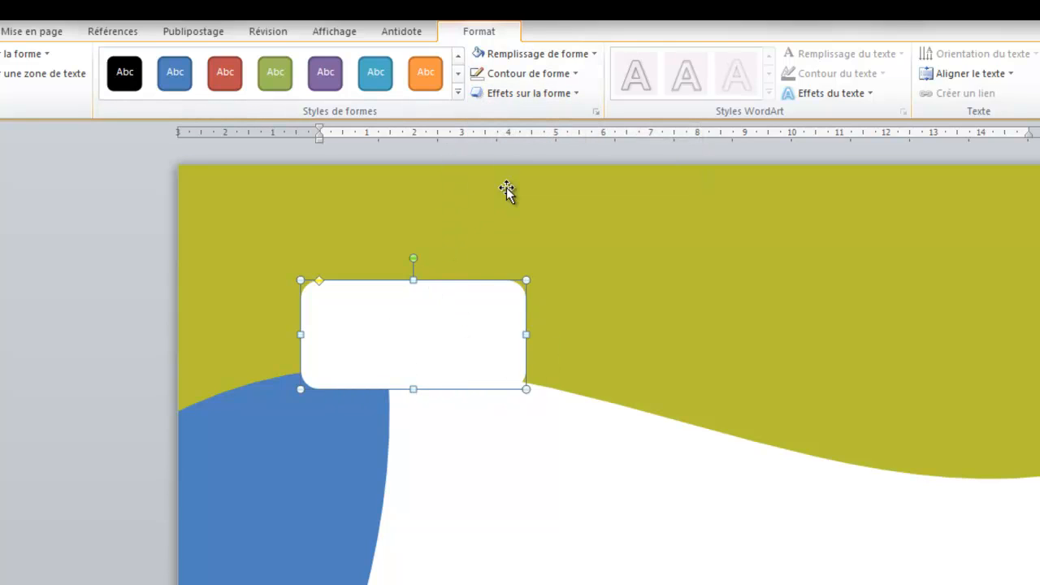
Give the white rounded rectangle an outer shadow cast towards its lower right
left_click(558, 93)
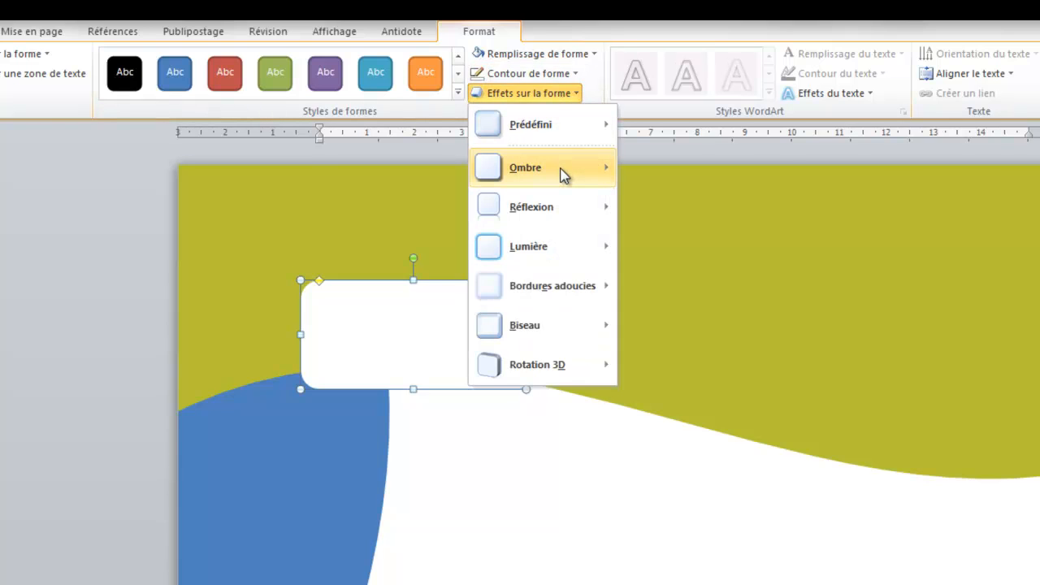
mouse_move(563, 172)
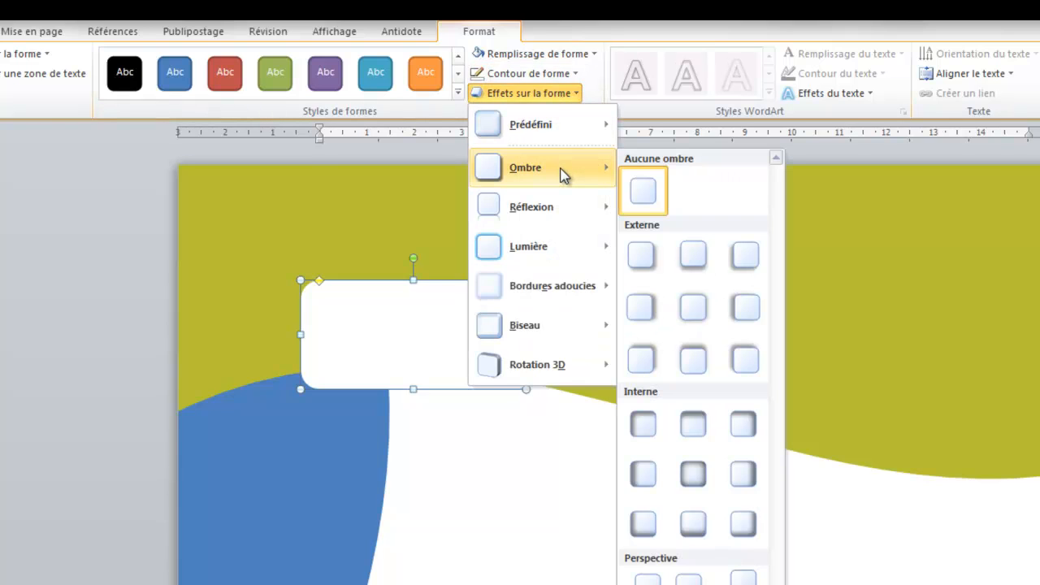
left_click(642, 257)
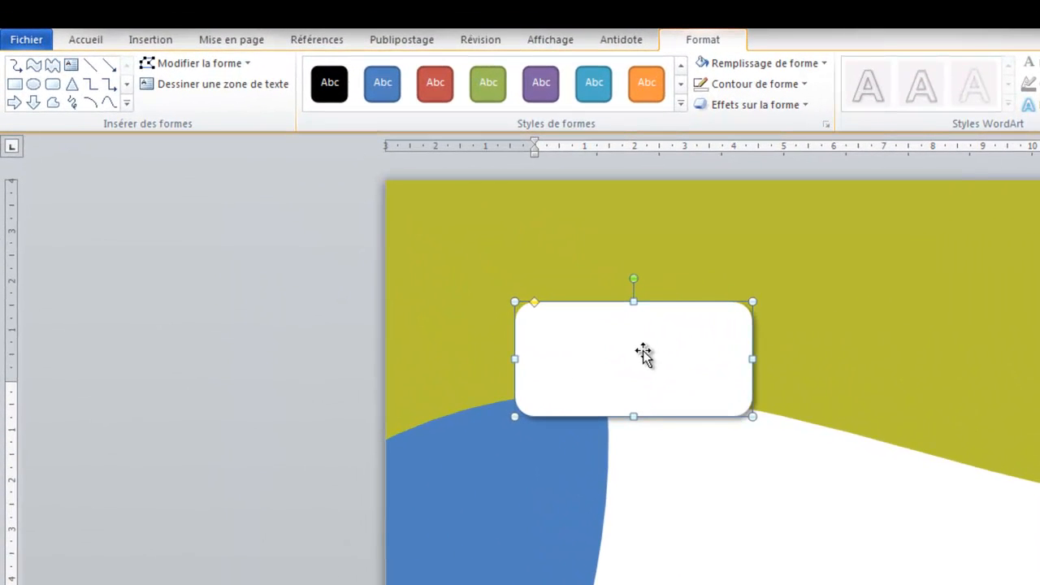
Add the text "Le projet" with "EDUCATIF" on a second line inside the rounded rectangle
right_click(369, 205)
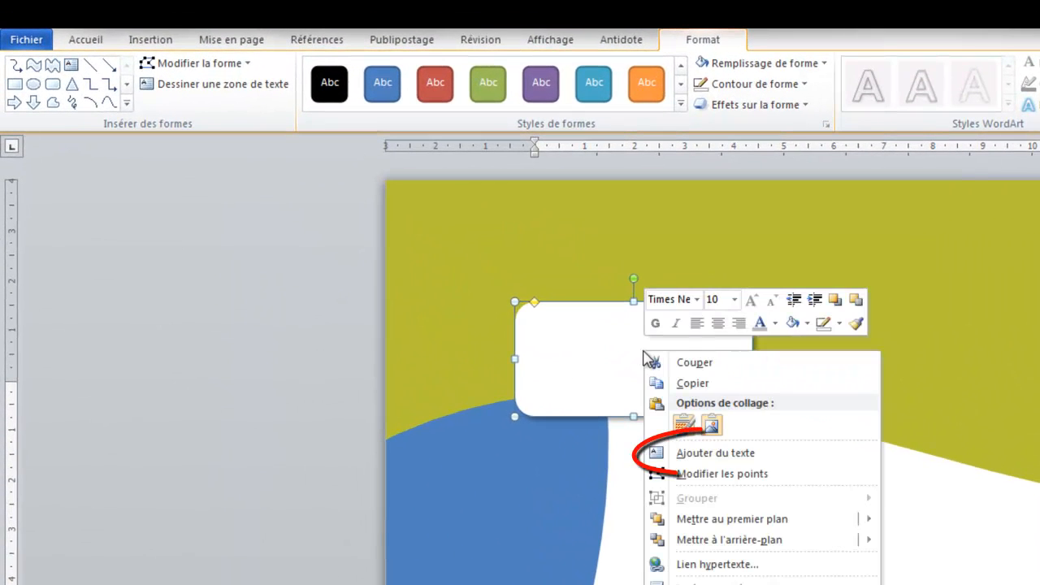
left_click(714, 455)
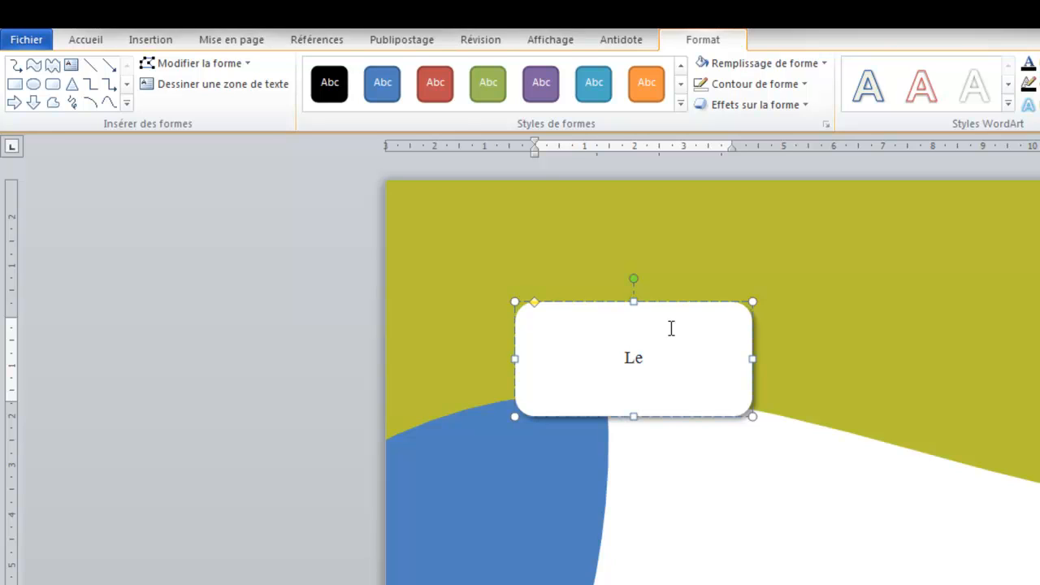
type("Le projet")
key("Return")
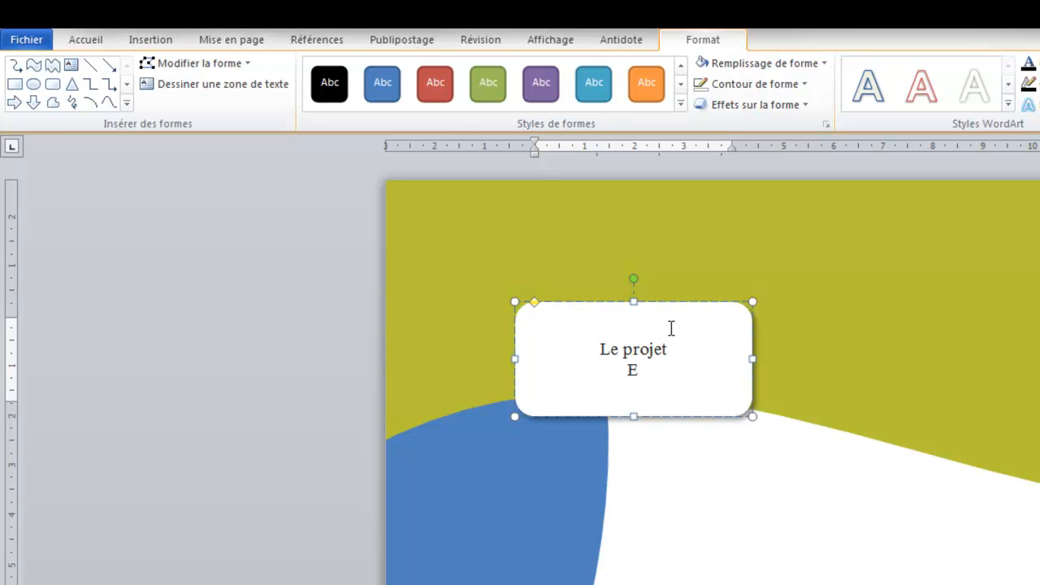
type("EDUCATIF")
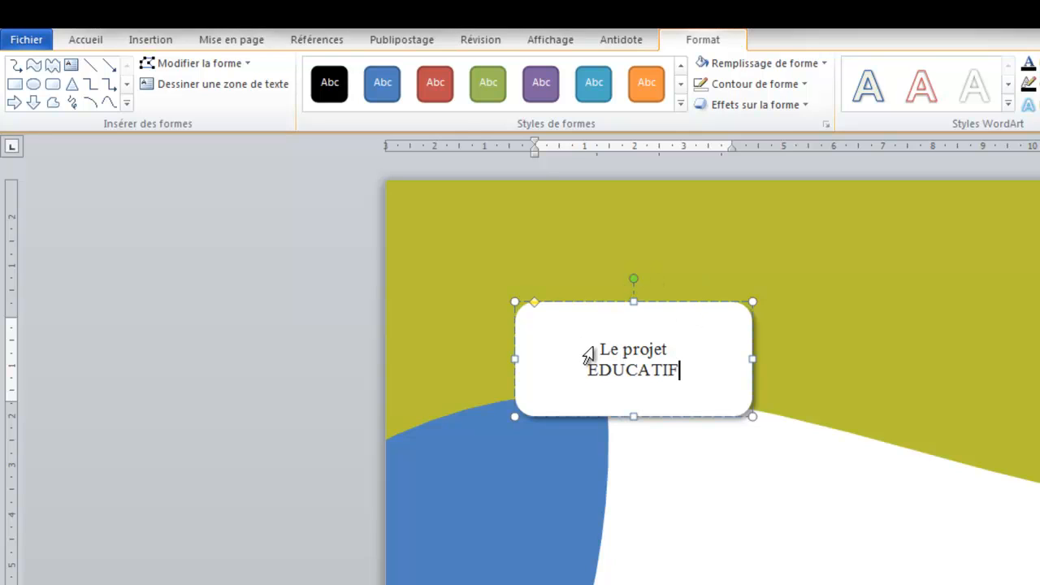
Set both text lines in the rounded rectangle to font size 14
left_click_drag(598, 348, 689, 370)
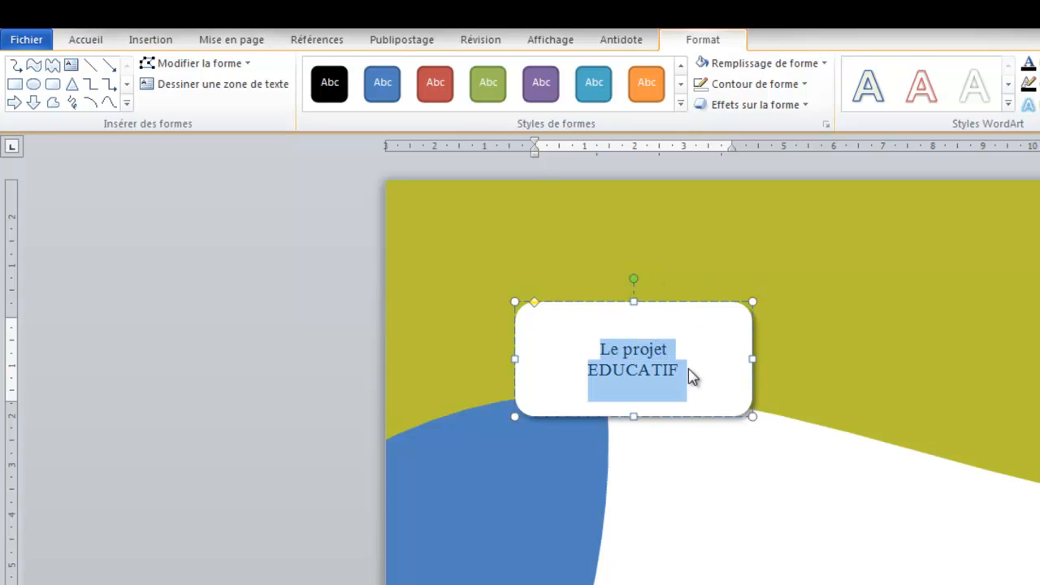
left_click(85, 43)
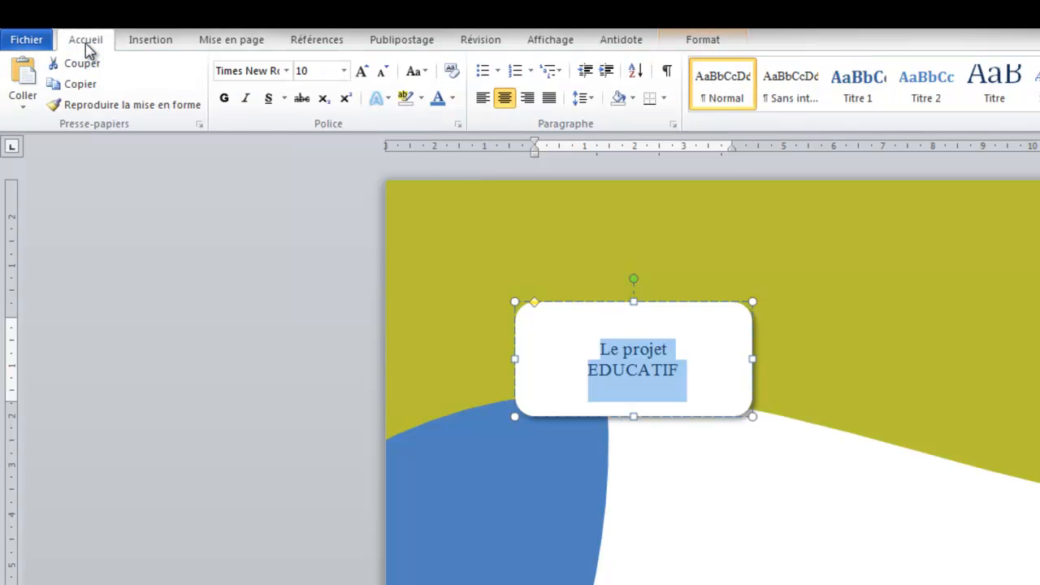
left_click(343, 71)
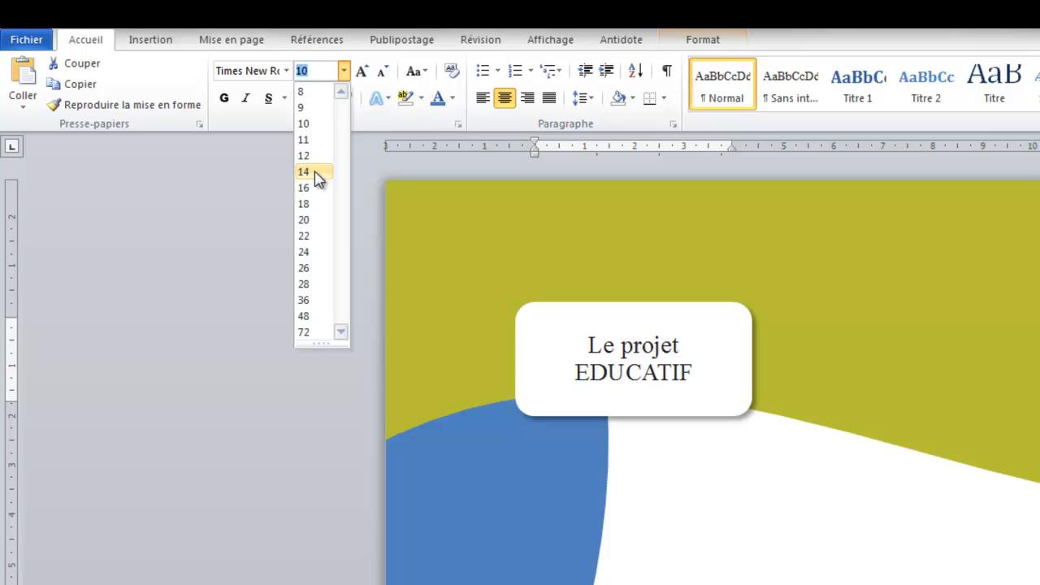
left_click(318, 178)
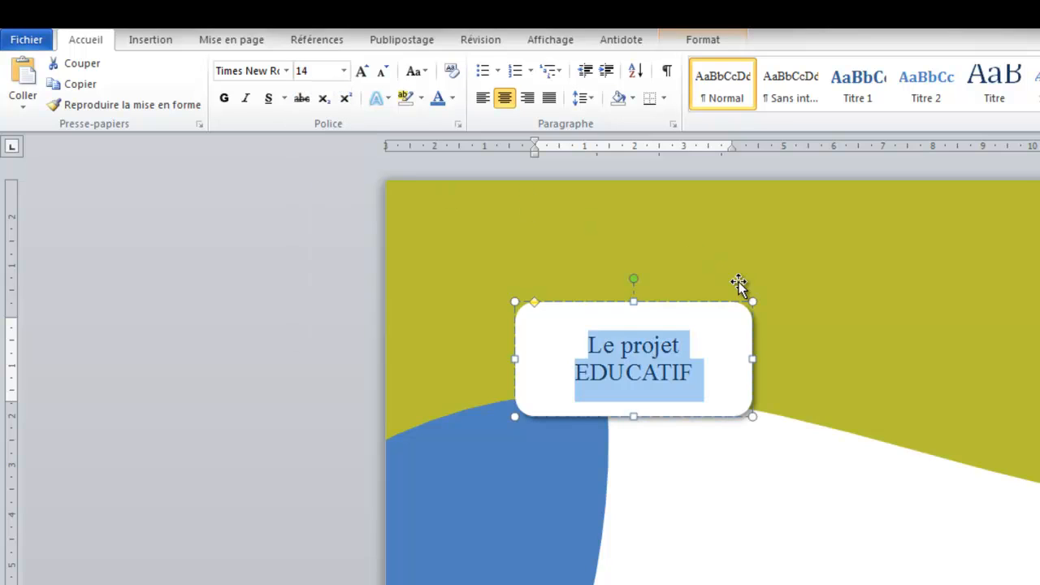
Shrink the rounded rectangle around its text to about 4.2 cm wide and 1.8 cm high
left_click(634, 415)
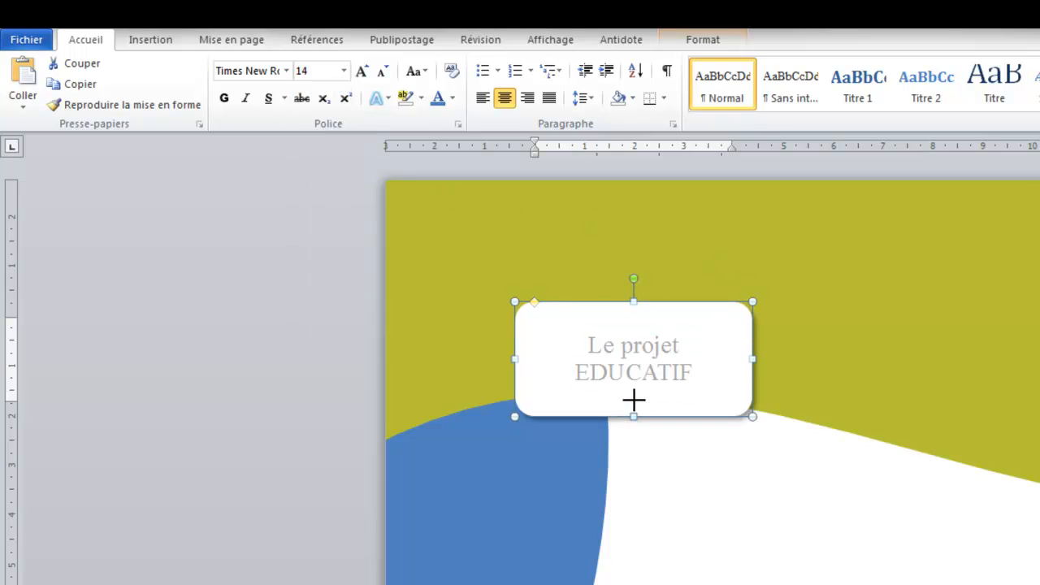
left_click_drag(634, 400, 633, 399)
left_click_drag(634, 303, 634, 310)
left_click_drag(745, 354, 729, 355)
mouse_move(515, 355)
left_mouse_down()
mouse_move(529, 362)
mouse_move(521, 357)
left_mouse_up()
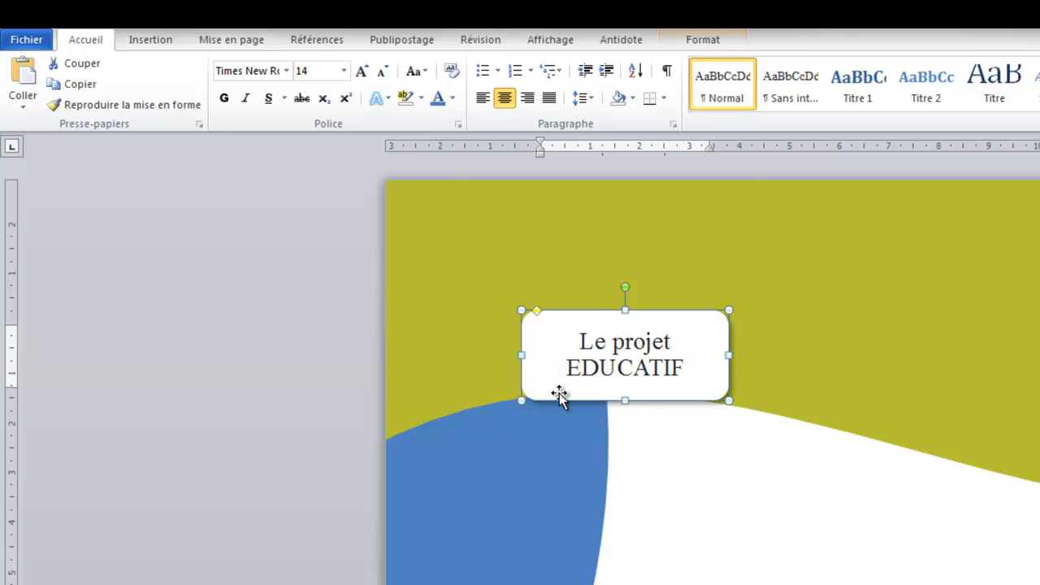
Colour the line "Le projet" with the recently used olive green
left_click_drag(580, 341, 649, 342)
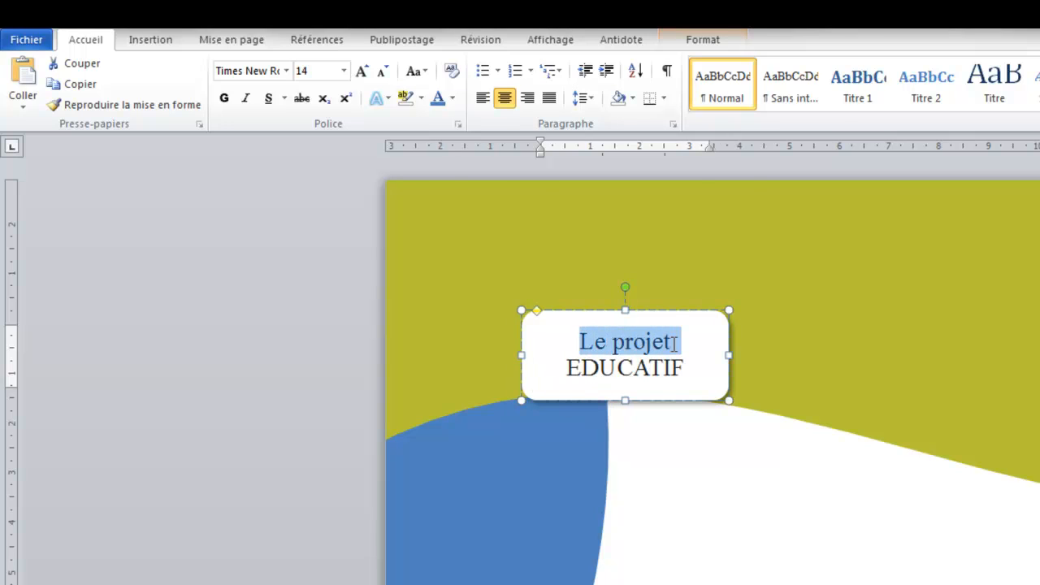
left_click(454, 100)
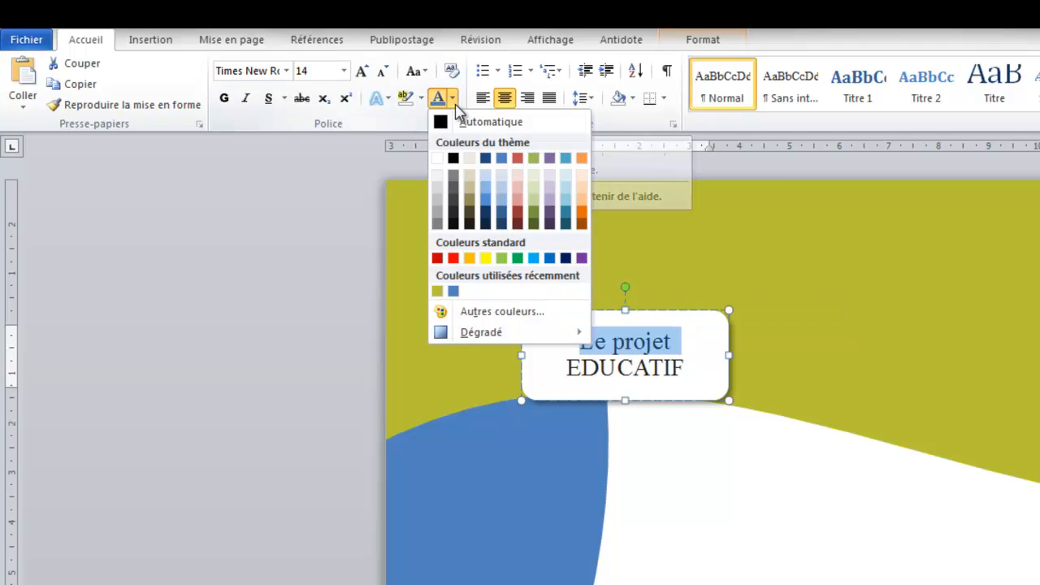
left_click(437, 293)
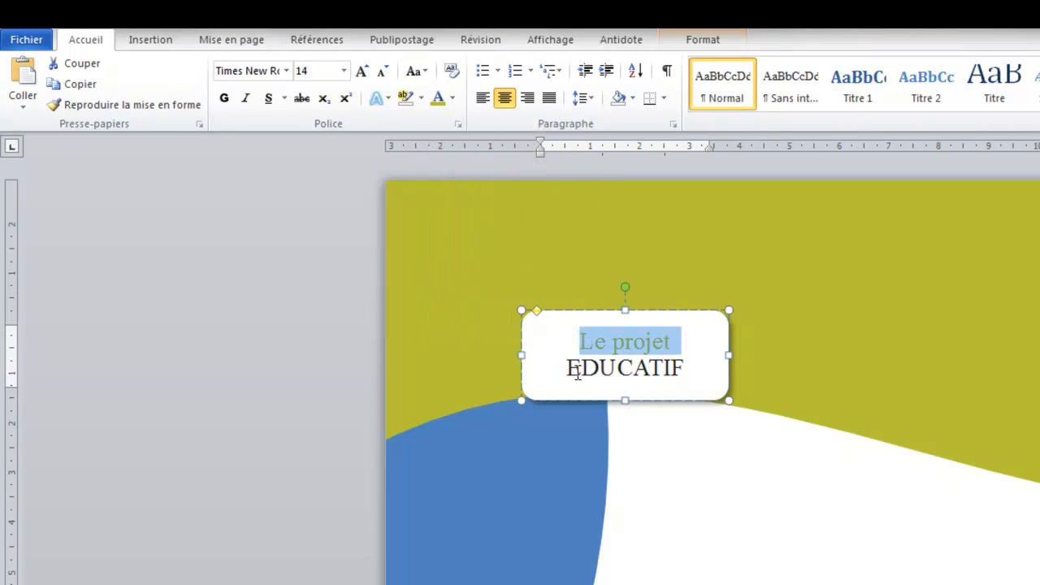
Colour the word "EDUCATIF" with the recently used blue and make it bold
double_click(622, 368)
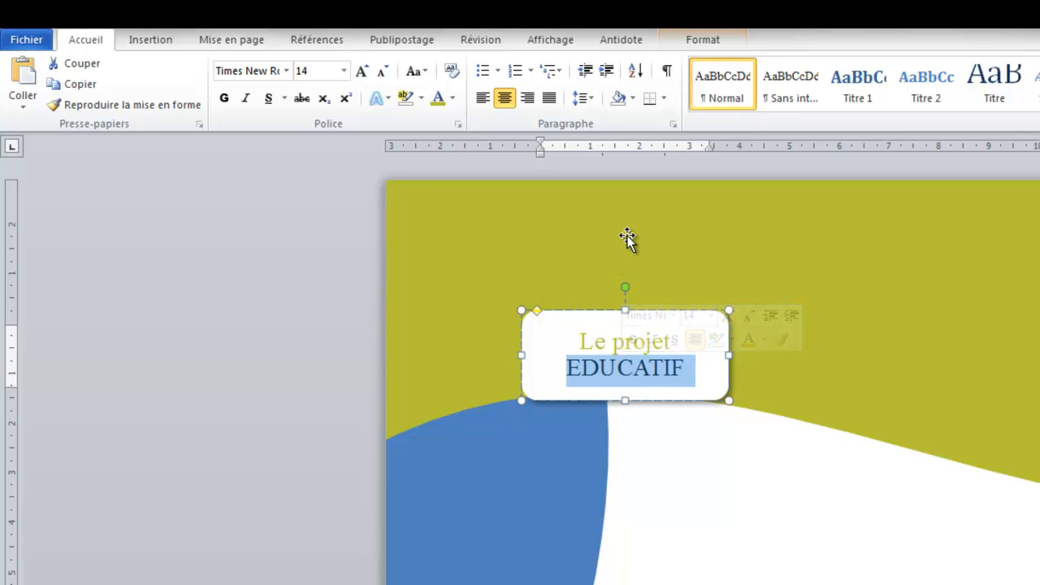
left_click(452, 98)
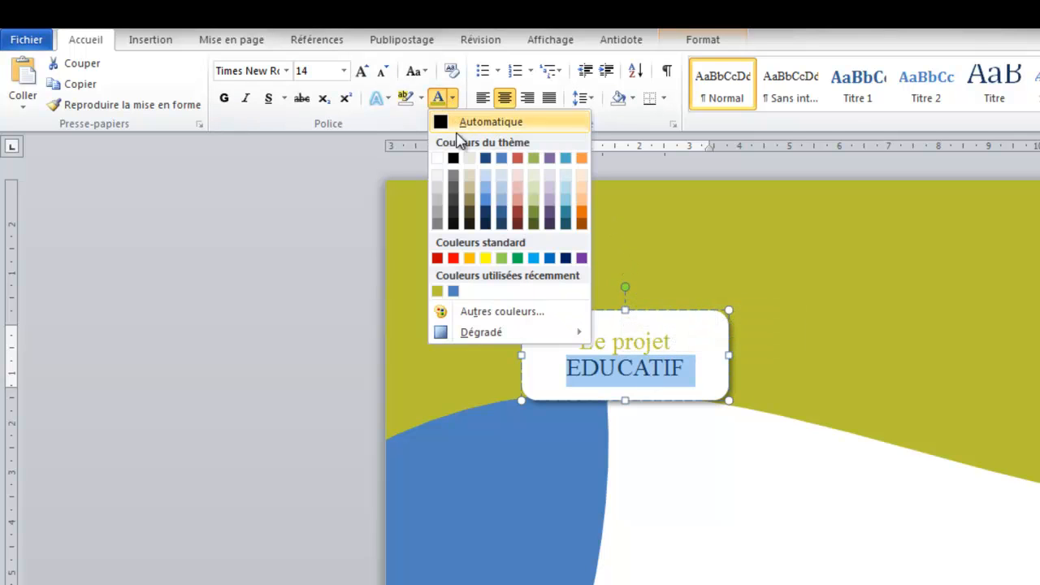
left_click(455, 291)
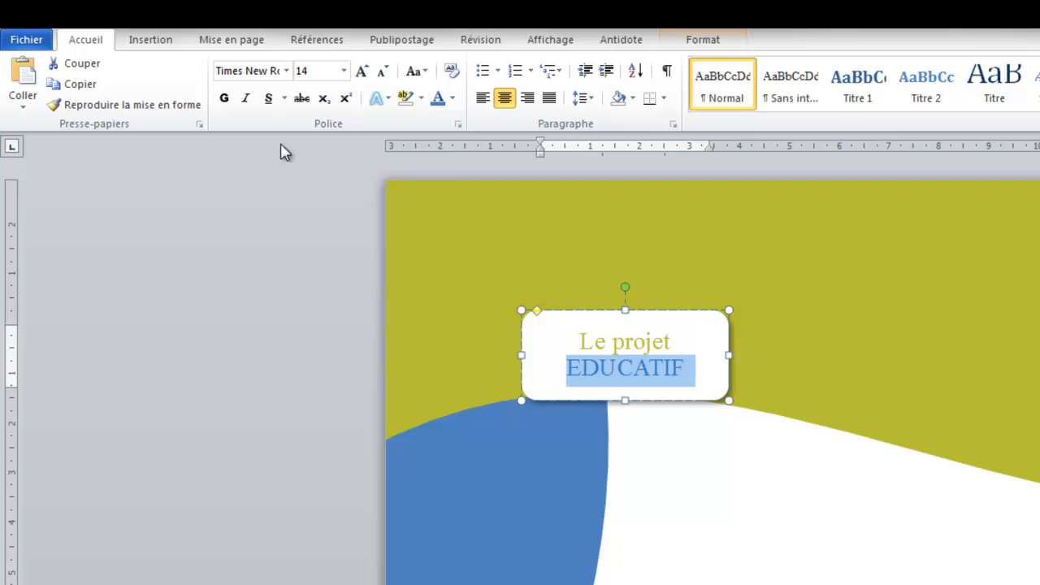
left_click(228, 105)
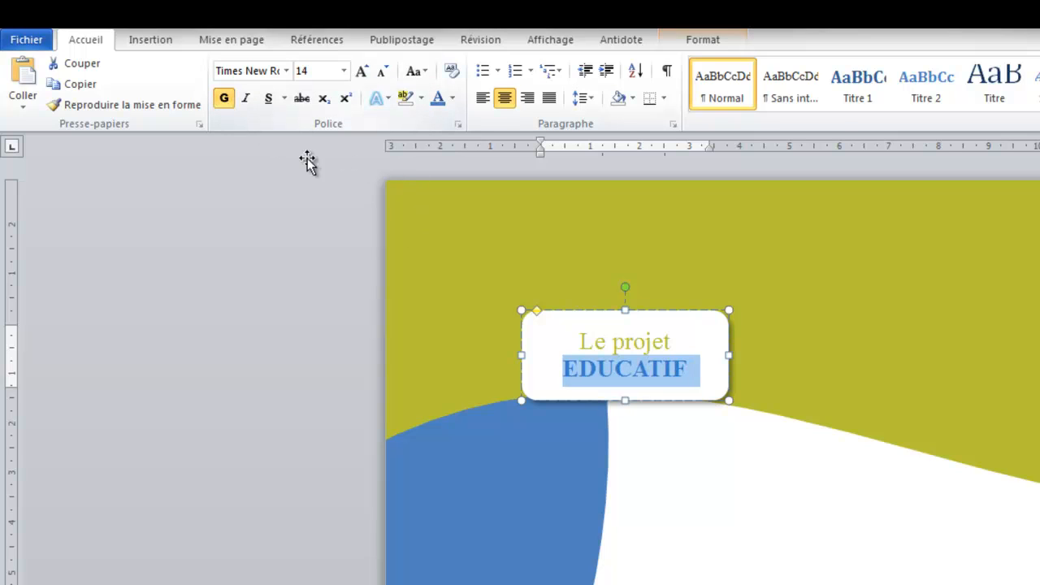
left_click(666, 438)
Set the line "Le projet" to font size 16
left_click_drag(579, 341, 680, 342)
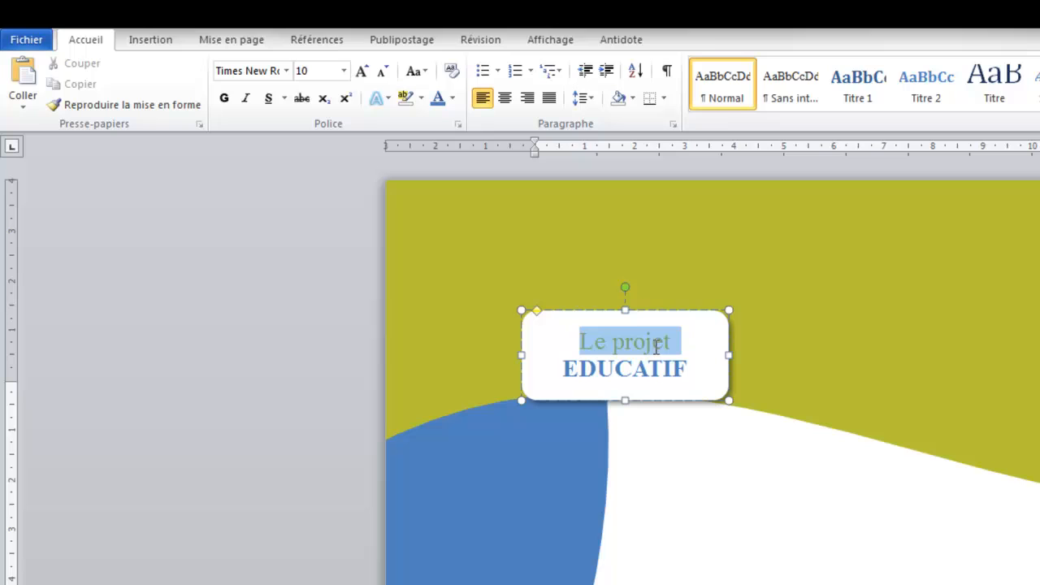
left_click(344, 70)
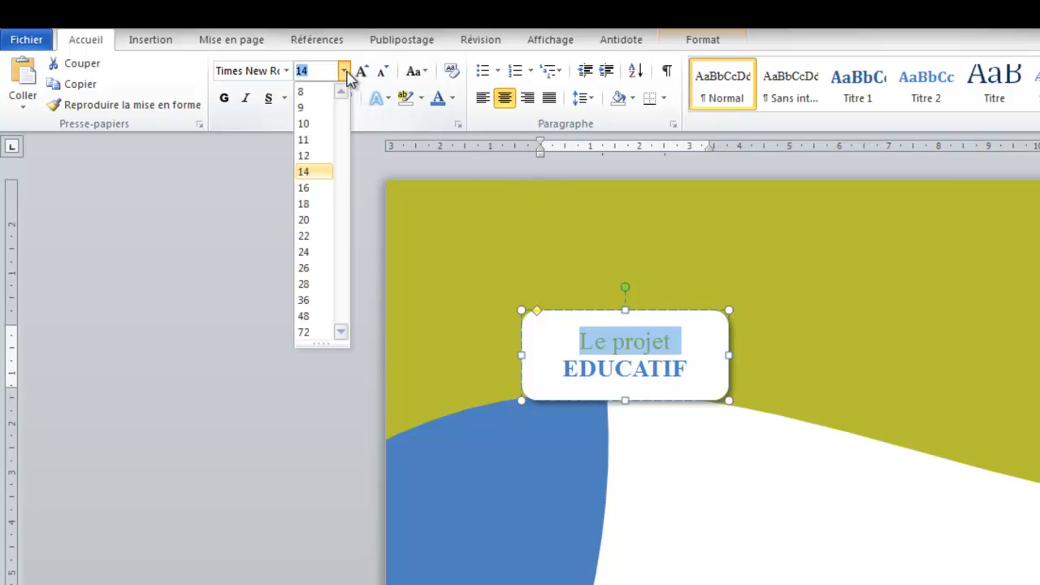
left_click(318, 194)
left_click(599, 343)
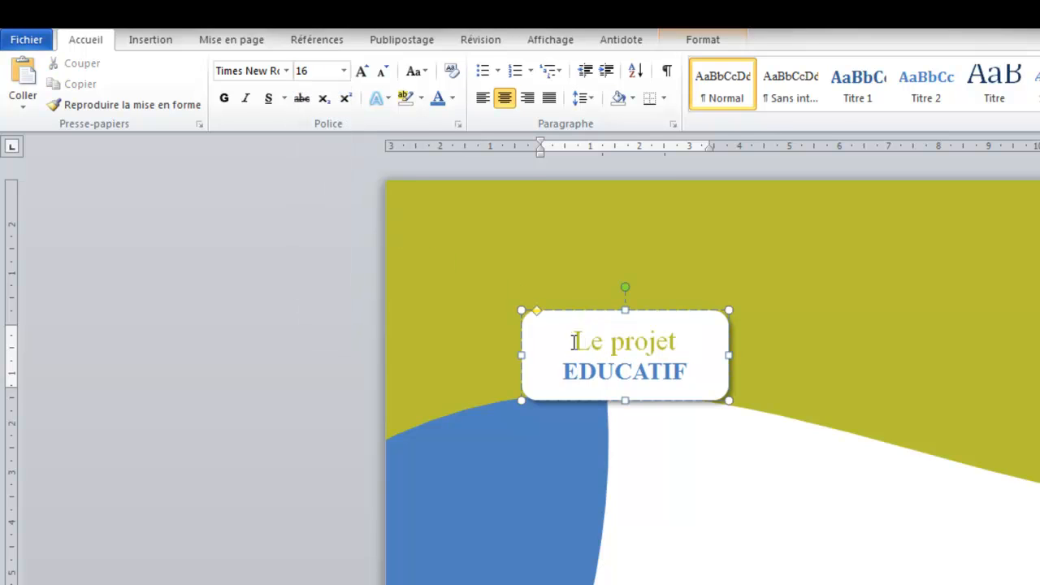
Change the font of both text lines in the rounded rectangle to Calibri
left_click_drag(573, 341, 699, 374)
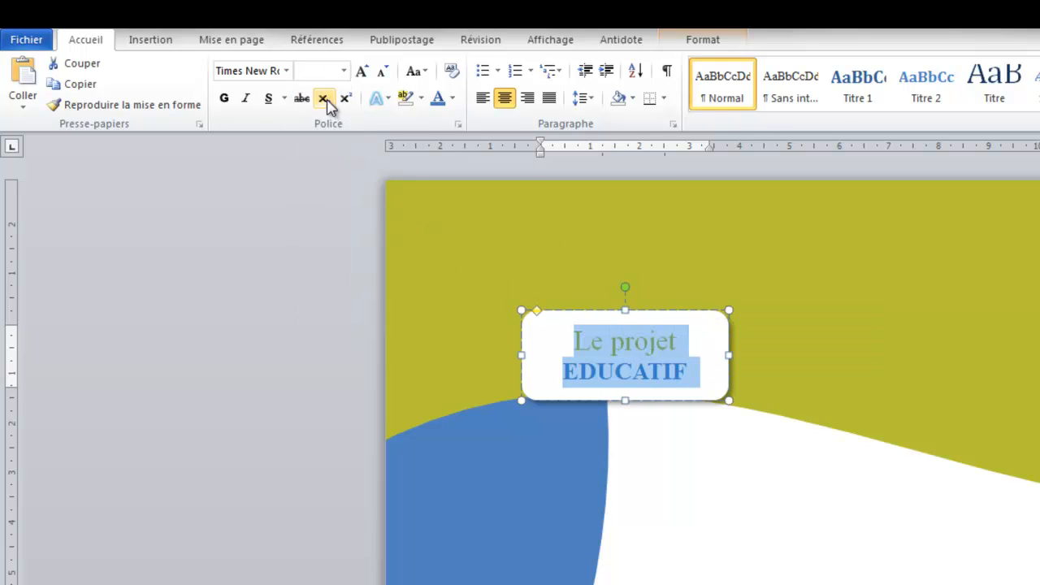
left_click(287, 70)
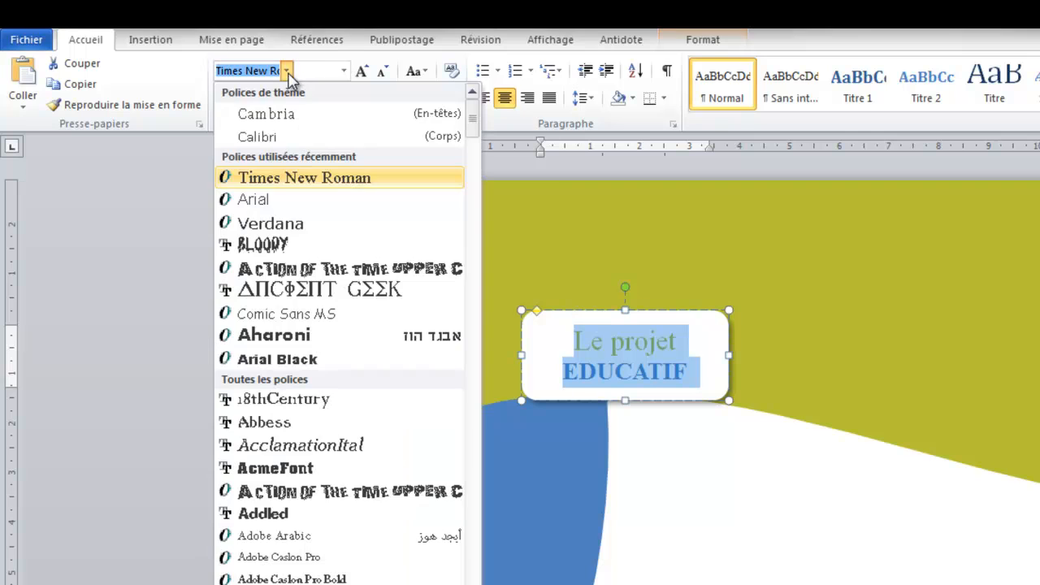
left_click(288, 138)
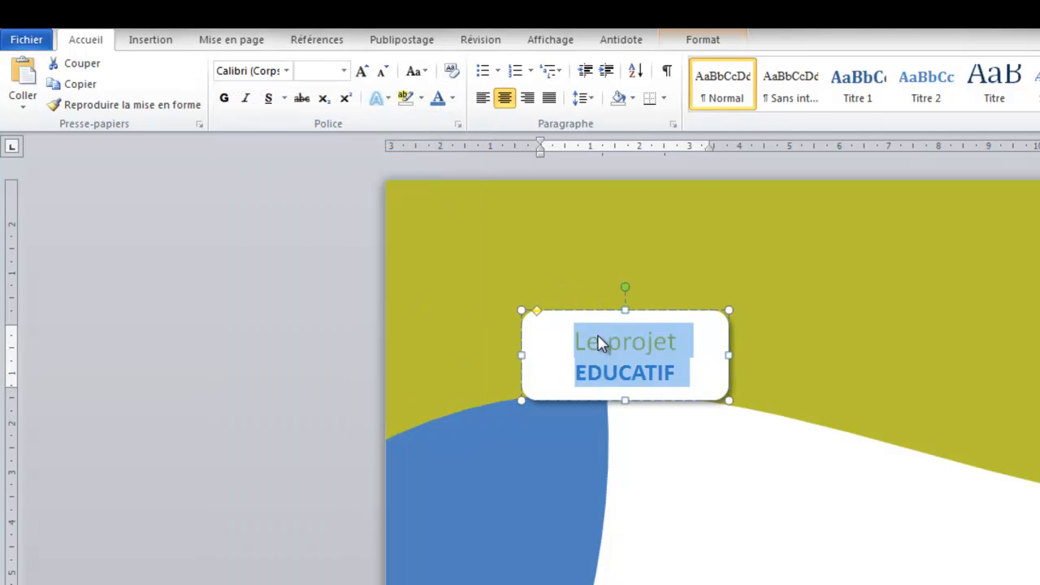